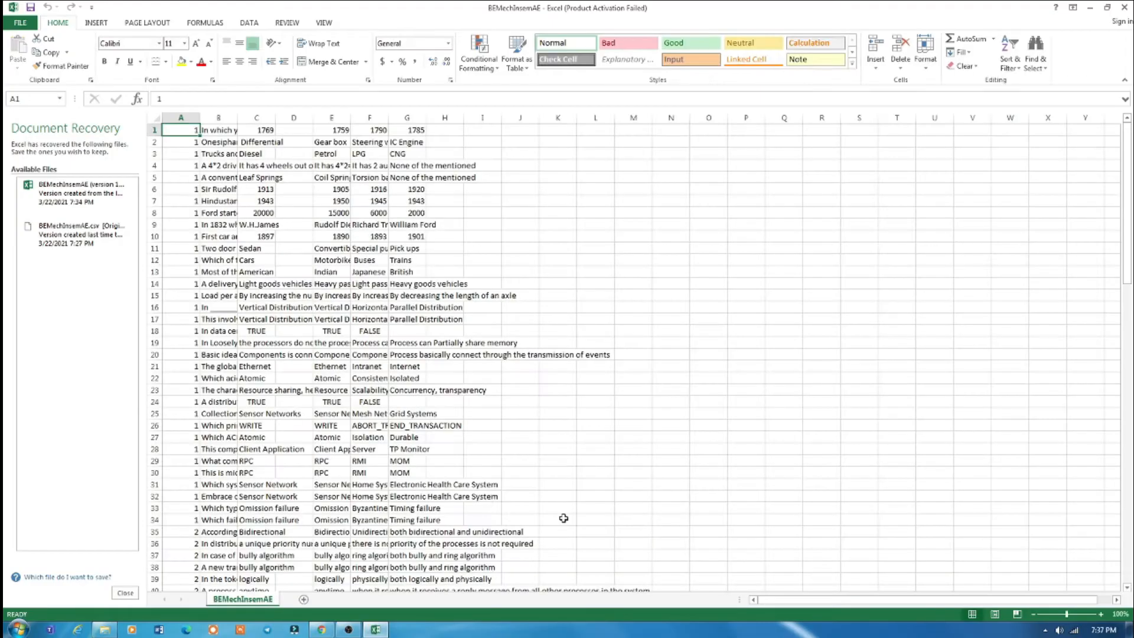
Open the recovered version 1 of BEMechInsemAE, keeping the recovery list and dismissing the Office activation wizard
click(125, 593)
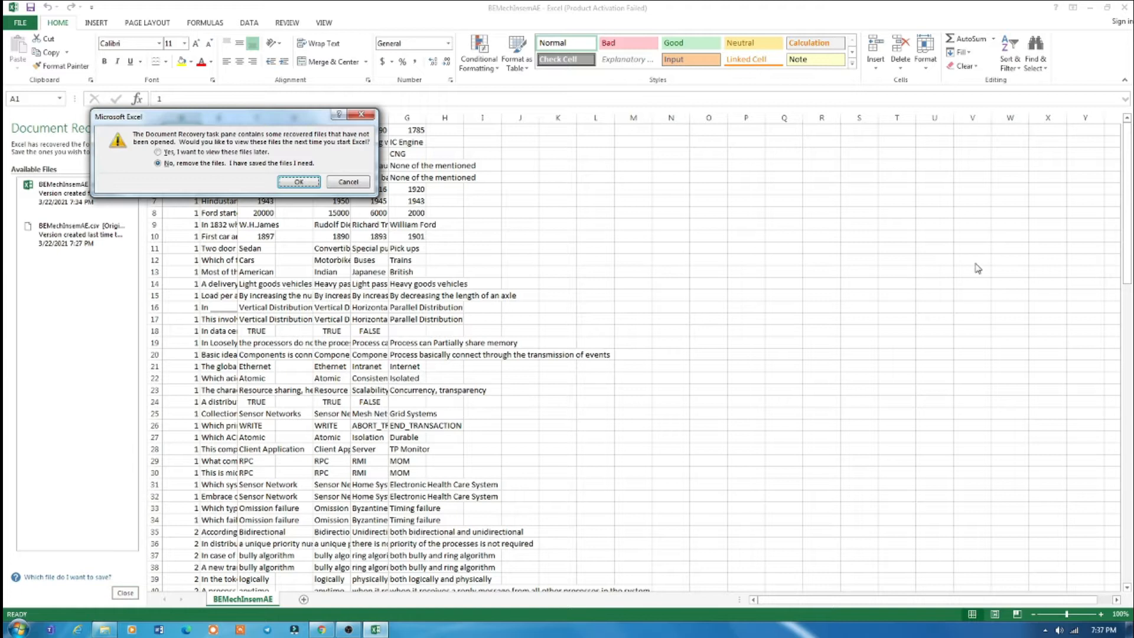
click(350, 182)
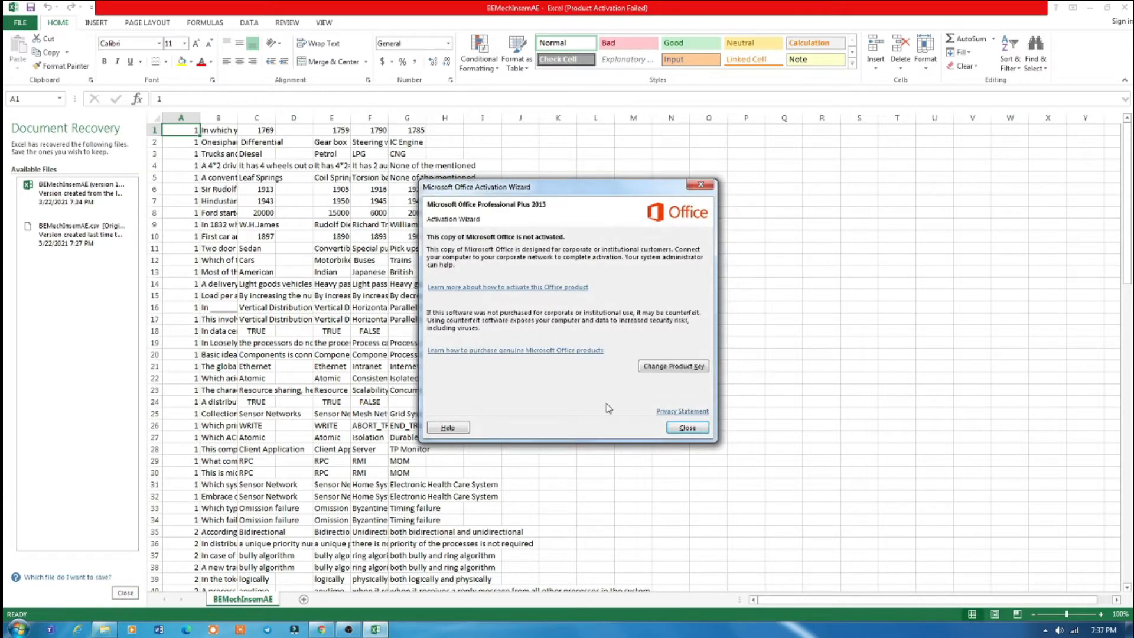
click(688, 427)
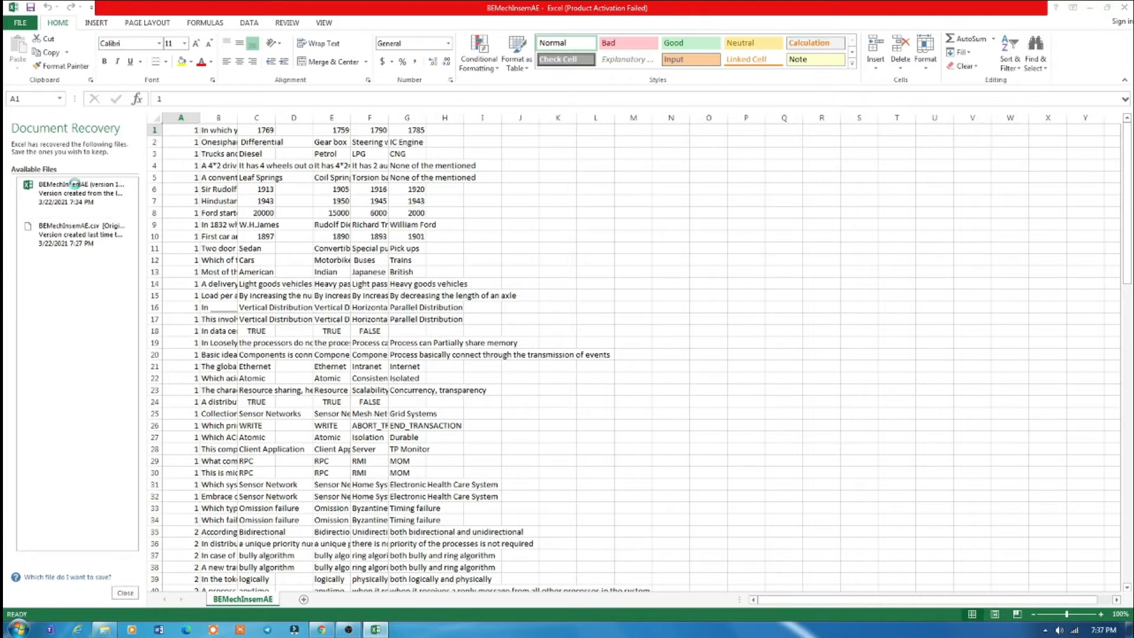
click(74, 183)
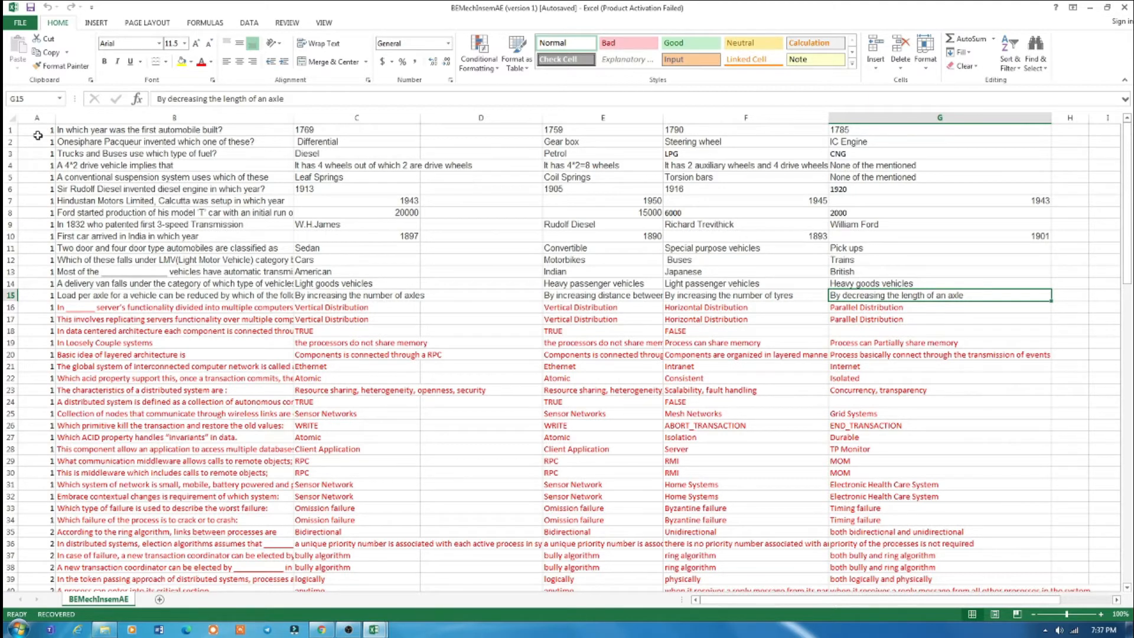
Examine columns A to G of the question sheet: unit numbers, questions, correct answers, the blank column and the other options
click(37, 118)
scroll(45, 276, down, 4)
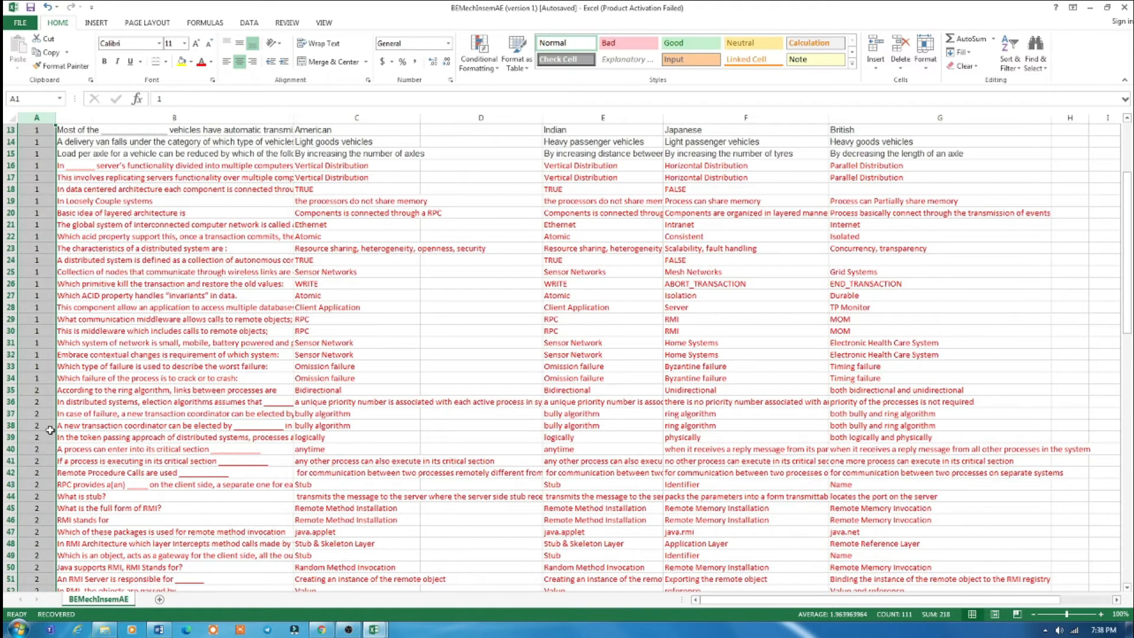
scroll(48, 429, down, 8)
scroll(49, 429, down, 4)
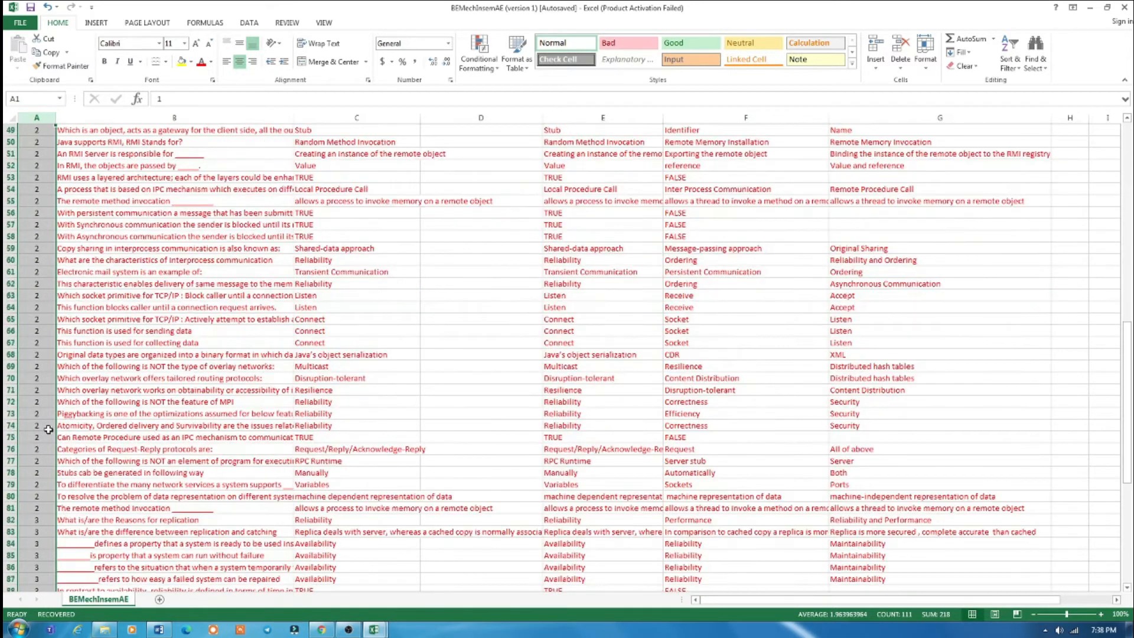
scroll(48, 429, up, 16)
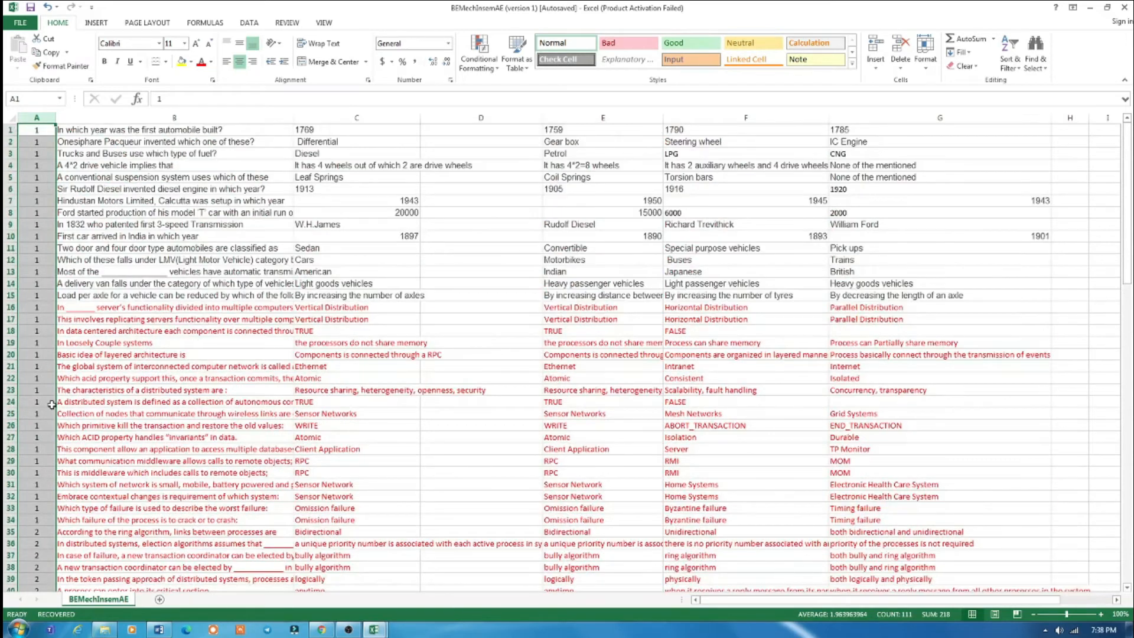
click(234, 118)
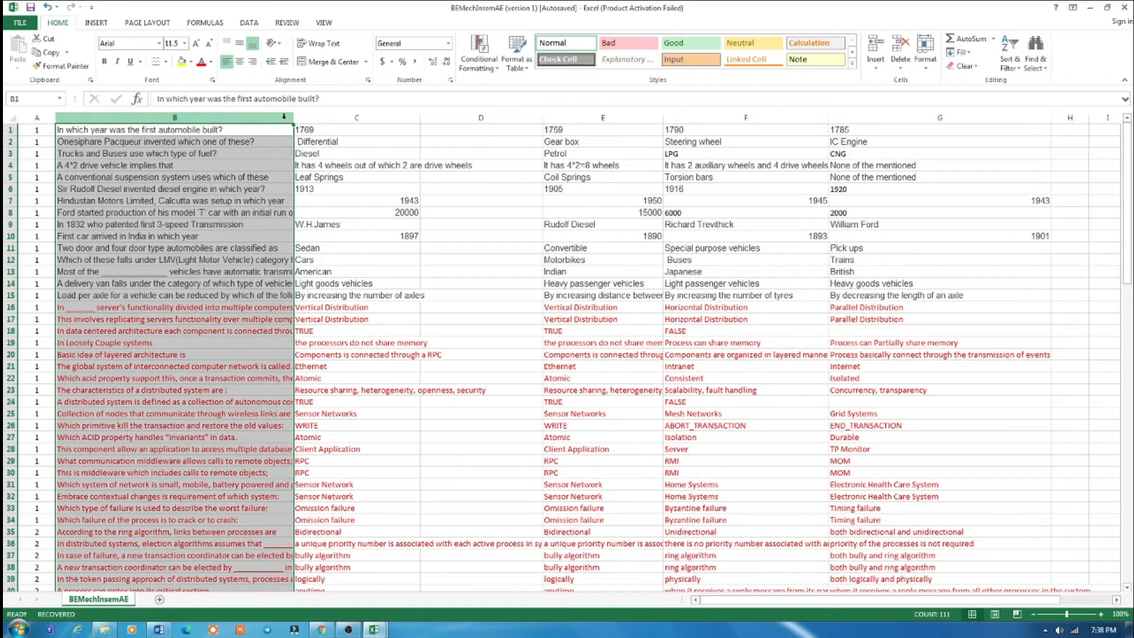
click(355, 117)
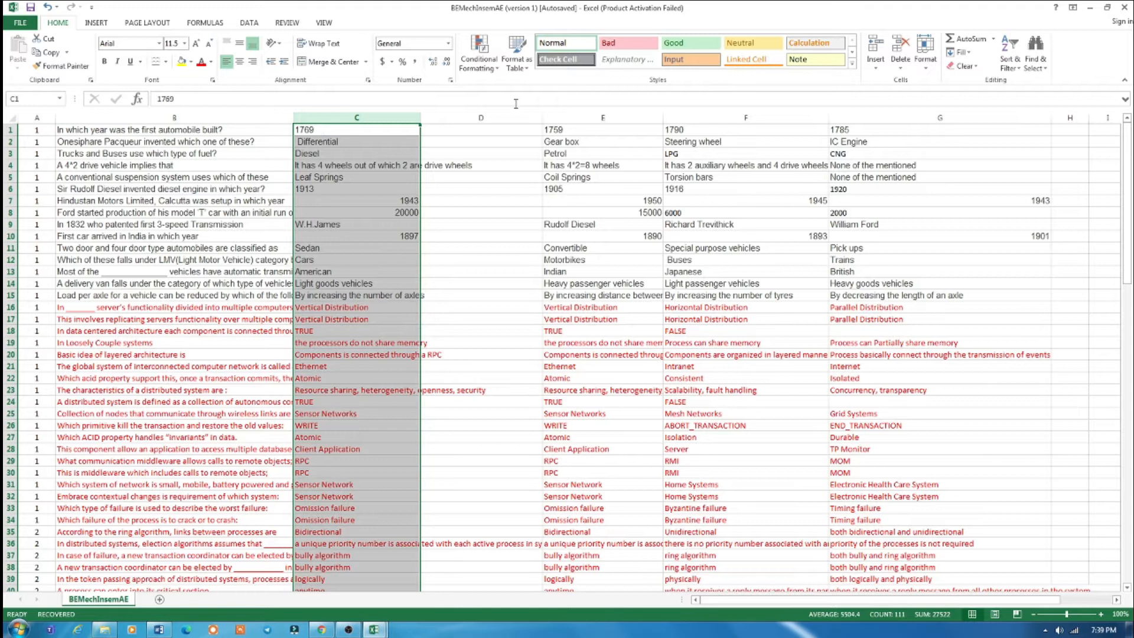
click(506, 118)
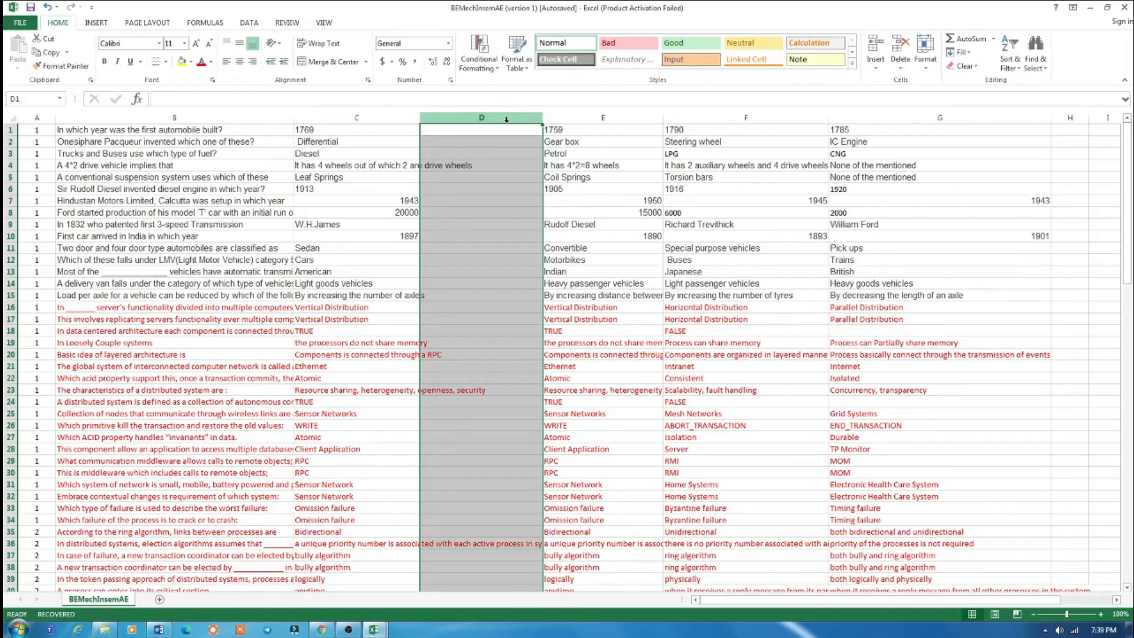
click(616, 115)
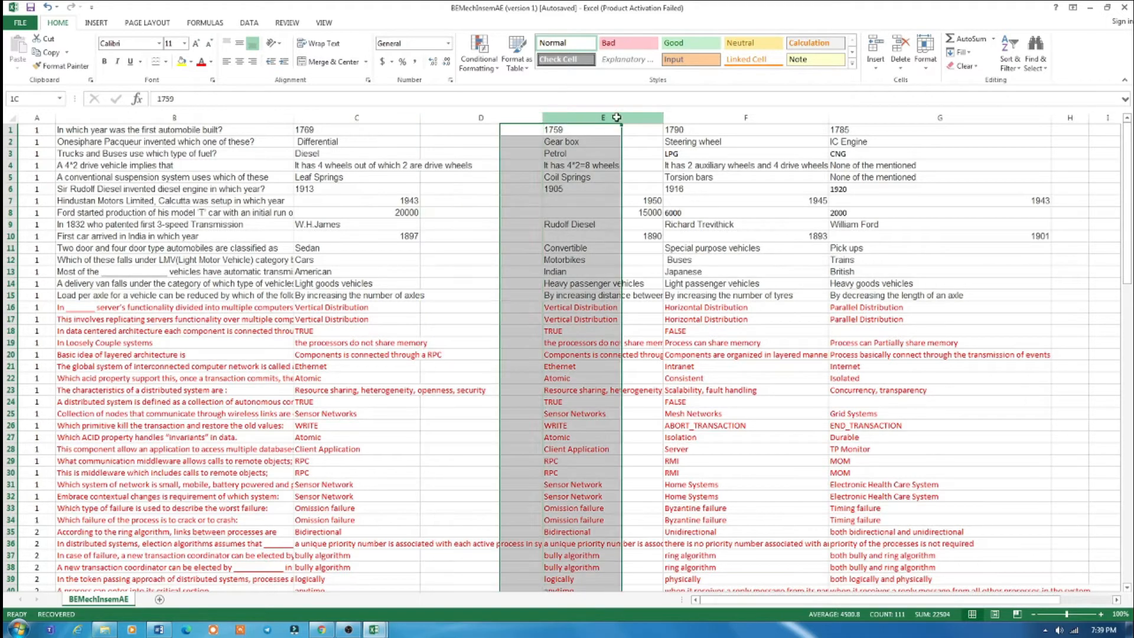
click(814, 115)
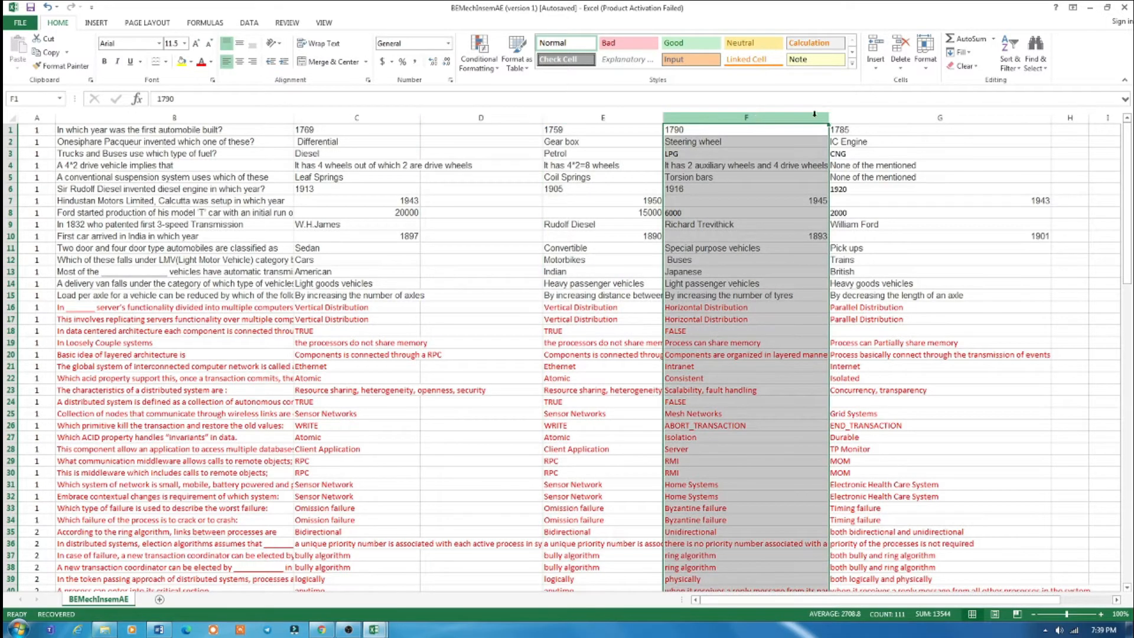
click(888, 115)
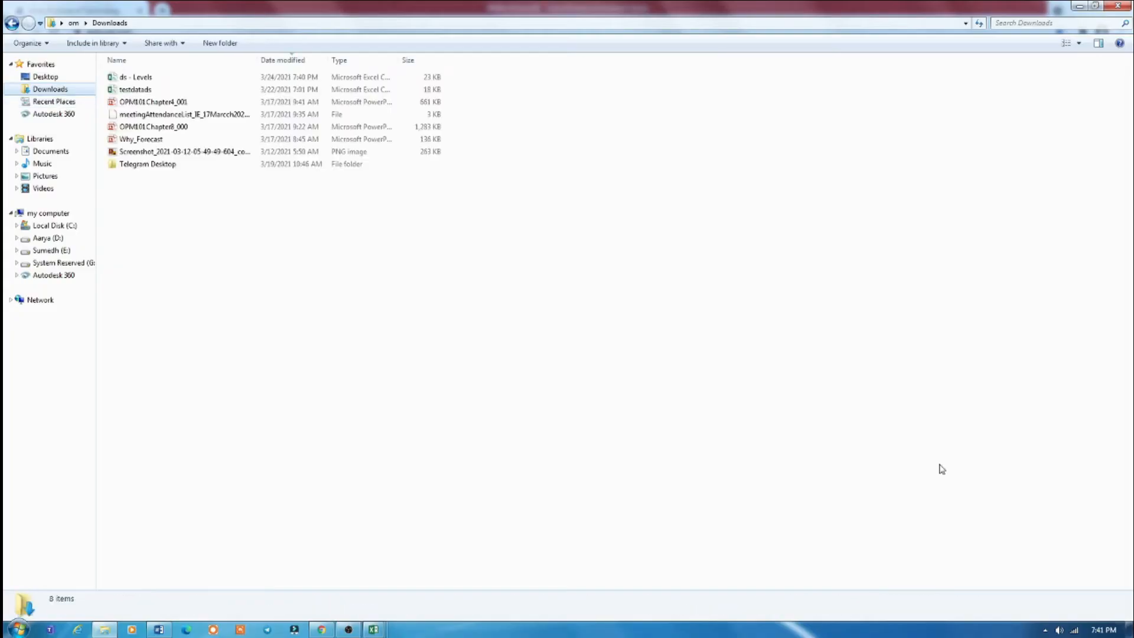
Open the ds - Levels file from Downloads and widen its question and answer columns
double_click(136, 76)
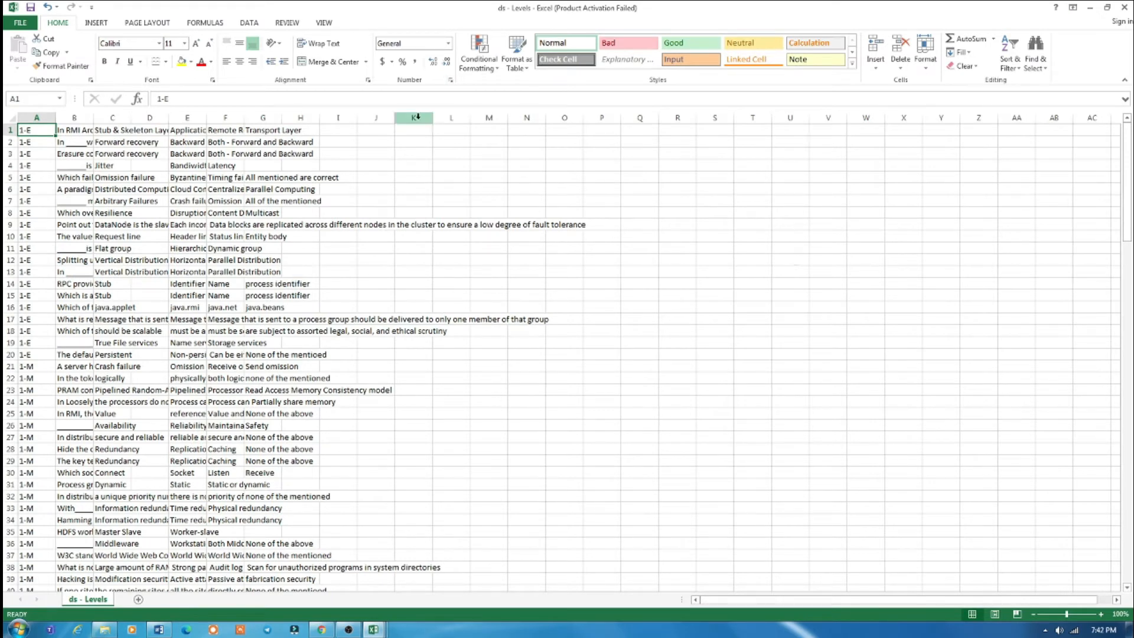
drag(91, 117, 923, 123)
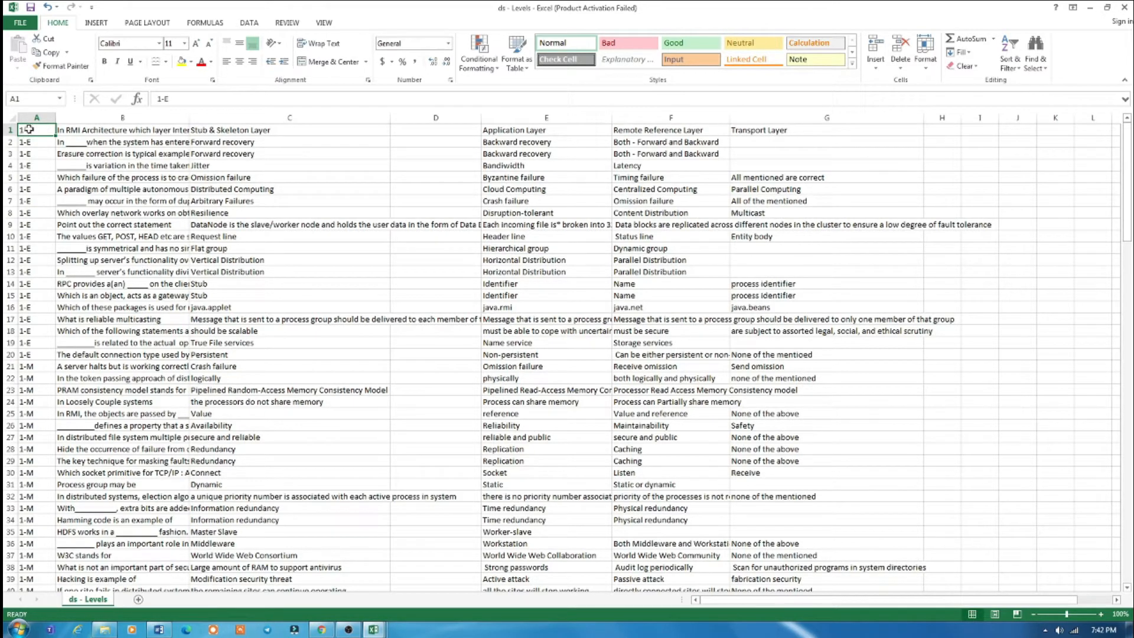
Copy the level codes in column A of ds - Levels, from row 1 down to row 321
drag(29, 128, 20, 483)
right_click(33, 470)
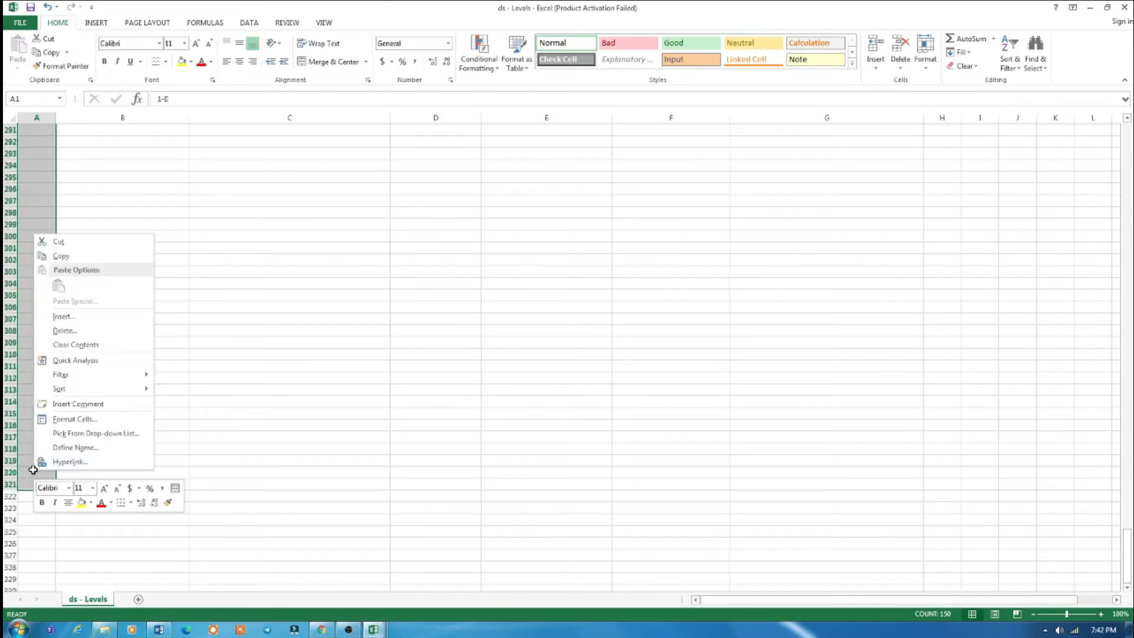
click(61, 257)
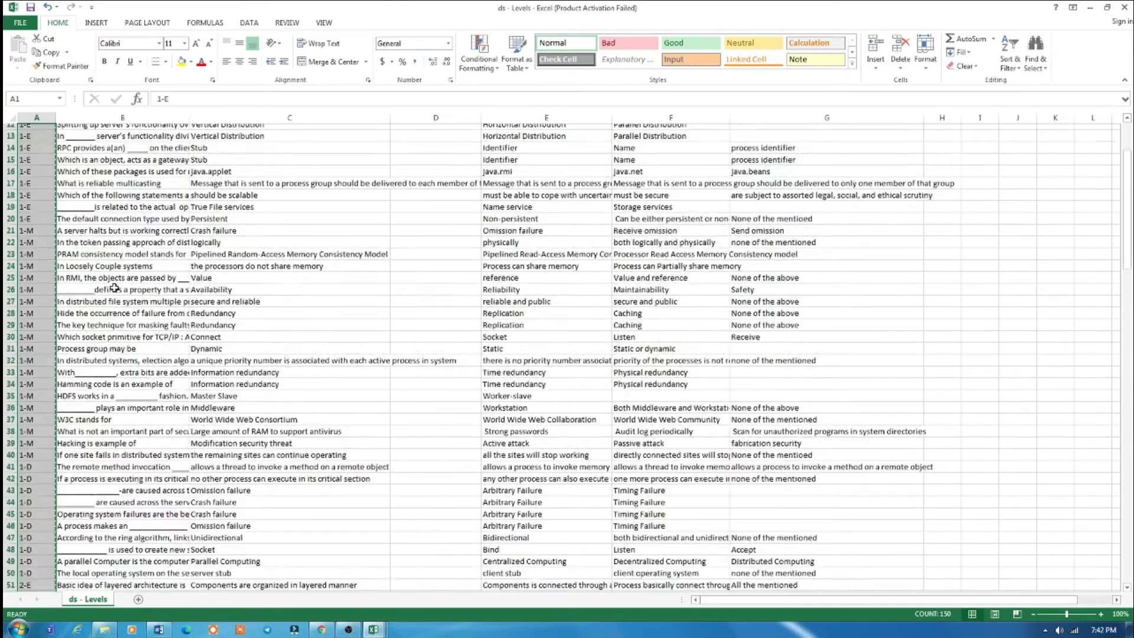
Switch to the autosaved BEMechInsemAE (version 1) workbook and close its Document Recovery pane
click(372, 631)
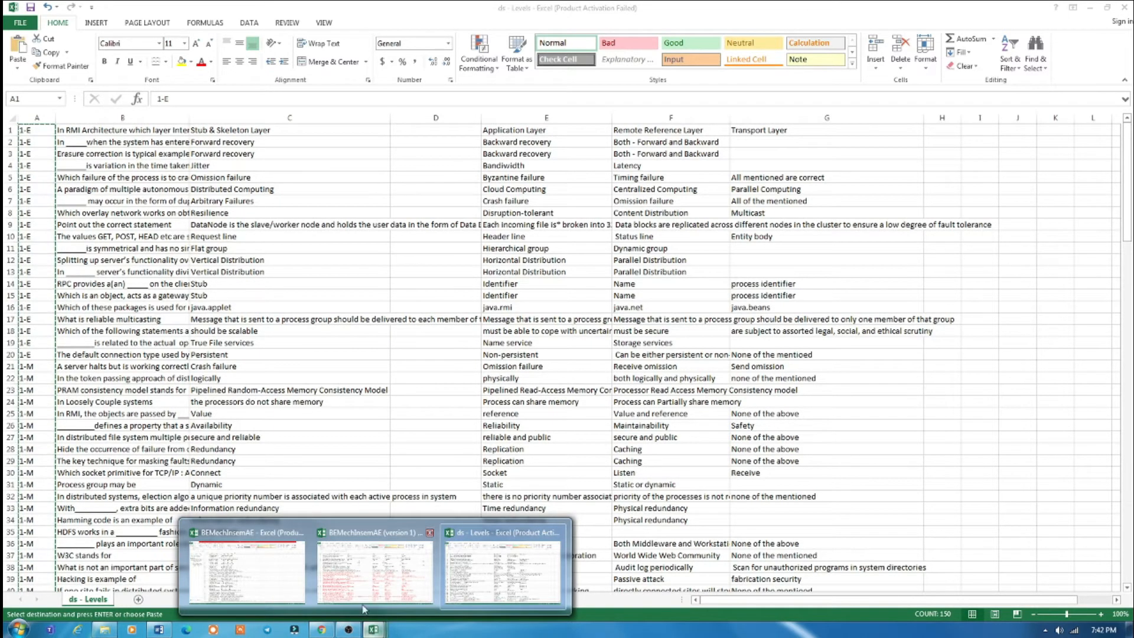
click(375, 568)
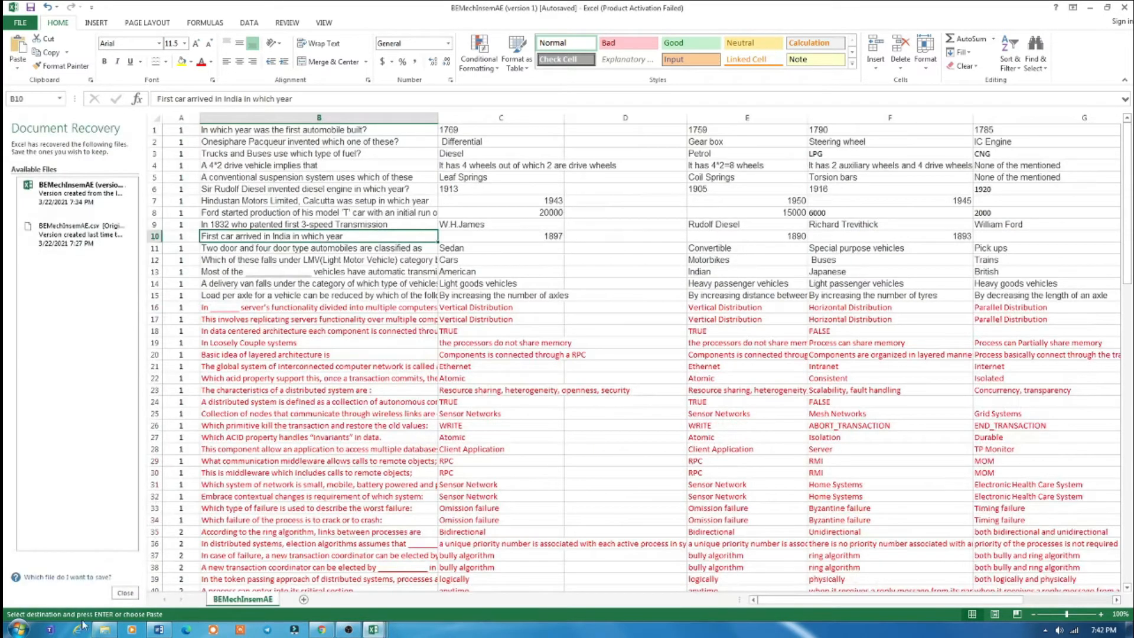
click(125, 592)
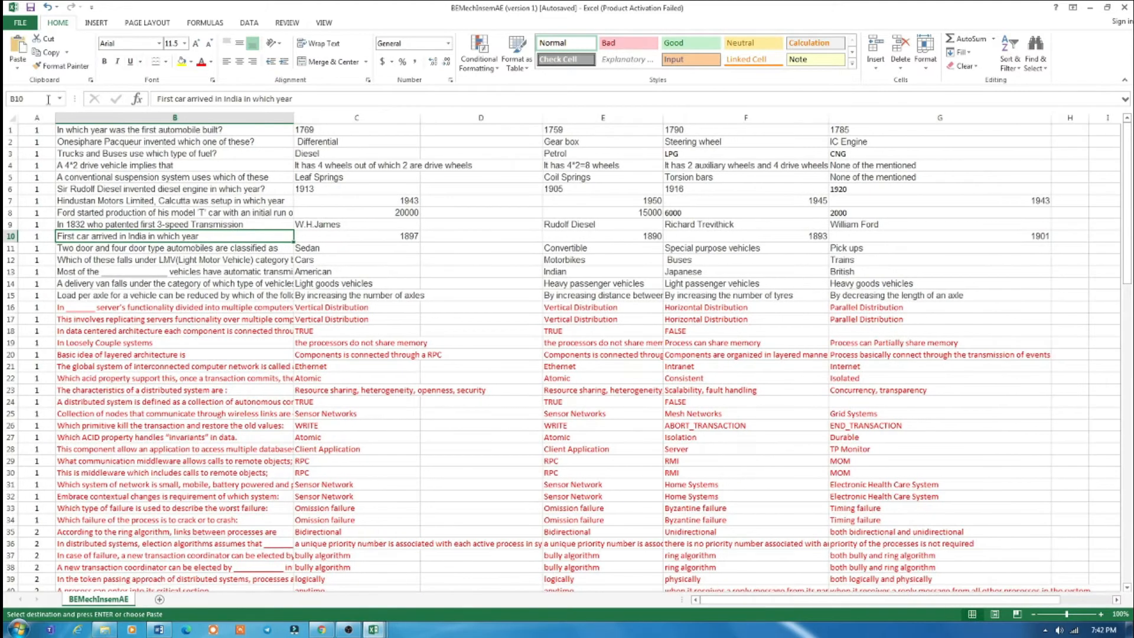
Paste the copied level codes as values over column A, rows 1 to 320, replacing the unit numbers
click(37, 130)
drag(37, 130, 40, 564)
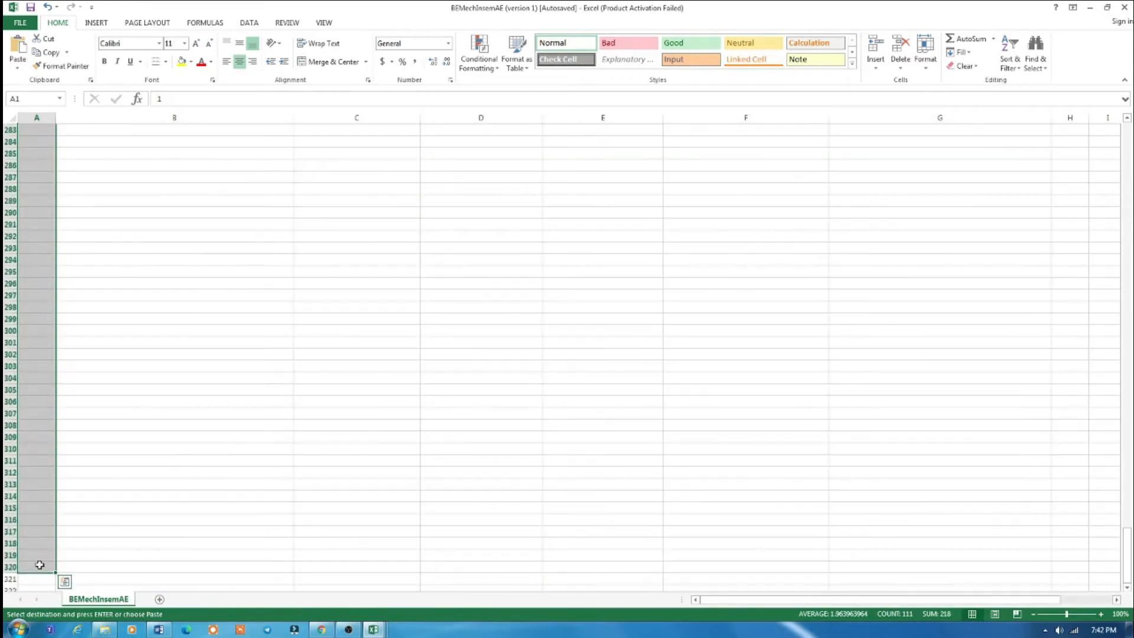
right_click(50, 511)
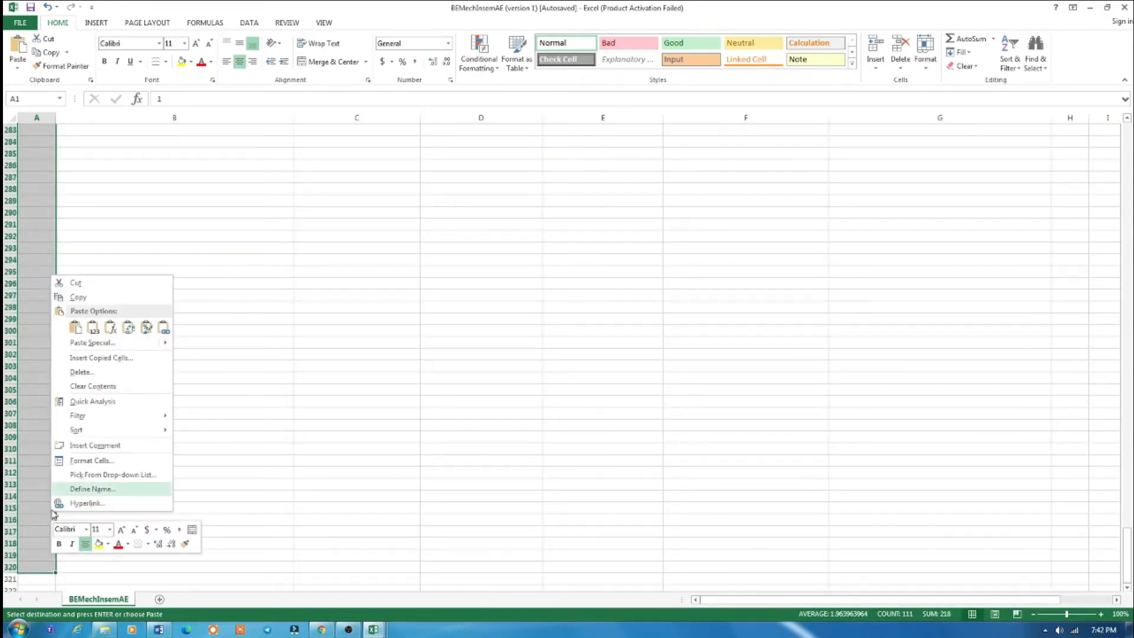
click(93, 329)
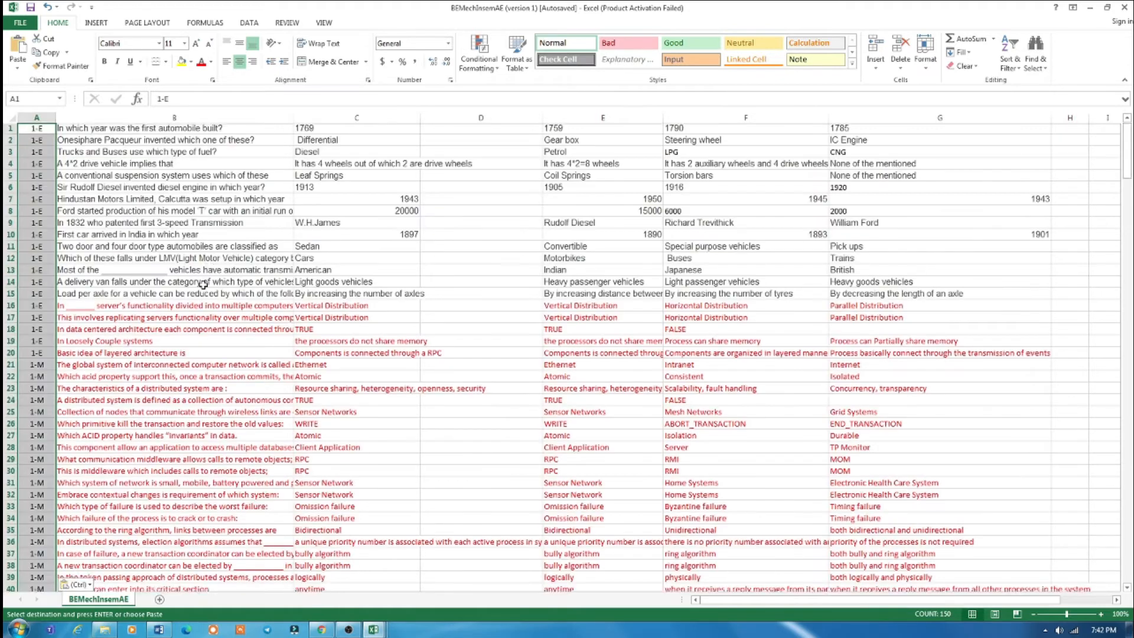
click(195, 215)
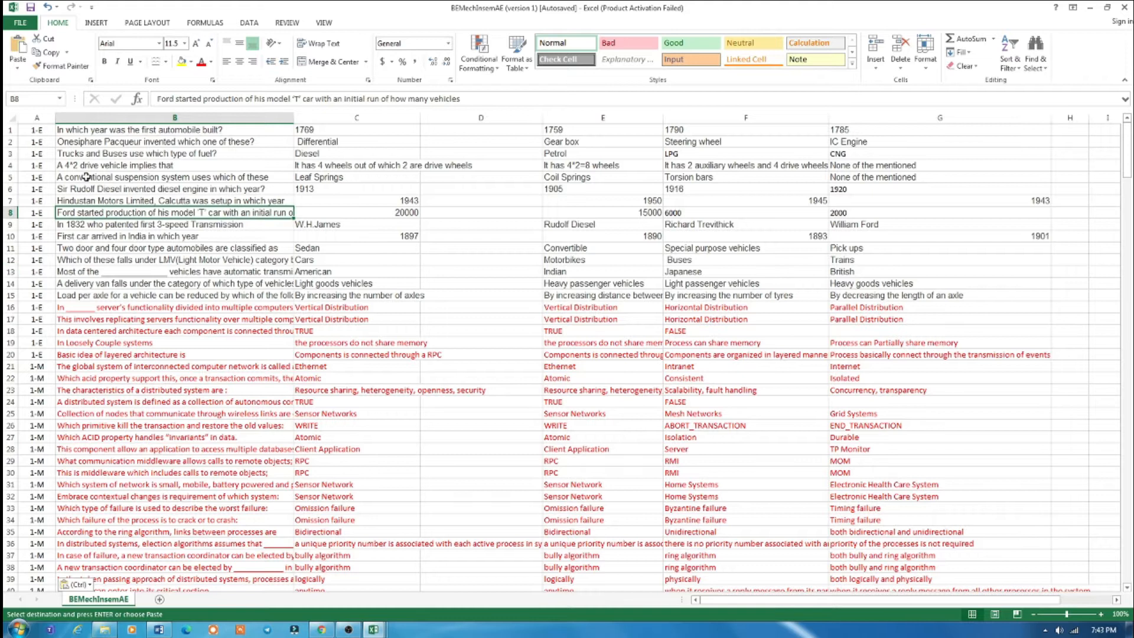
Examine how the E, M and D level codes in column A are distributed over the questions of unit 1
click(36, 129)
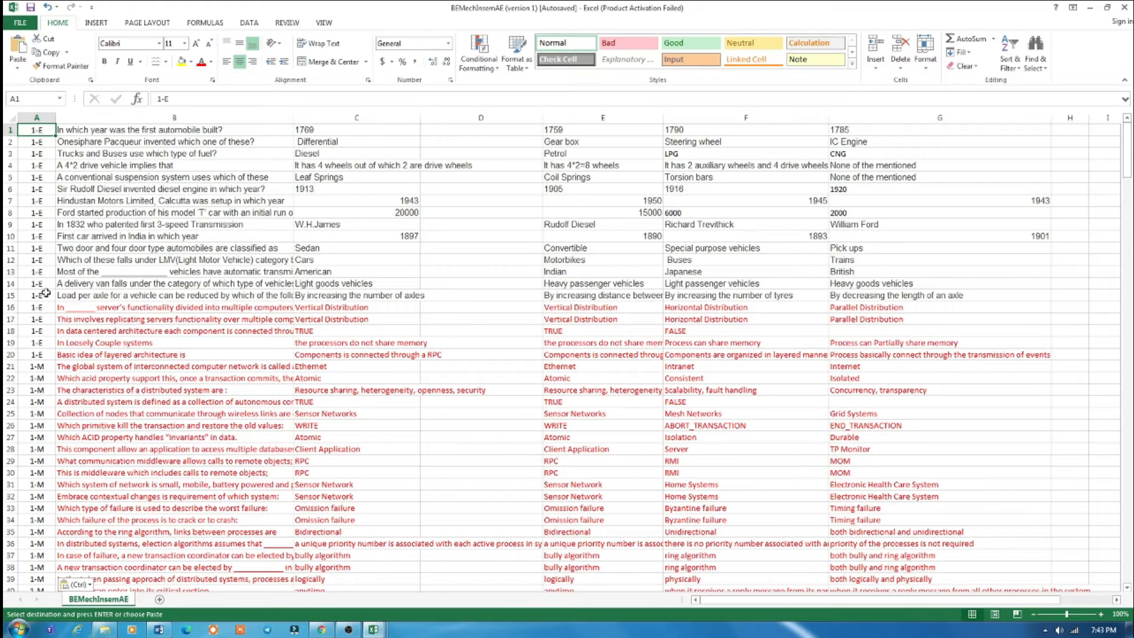
click(41, 368)
scroll(41, 367, down, 6)
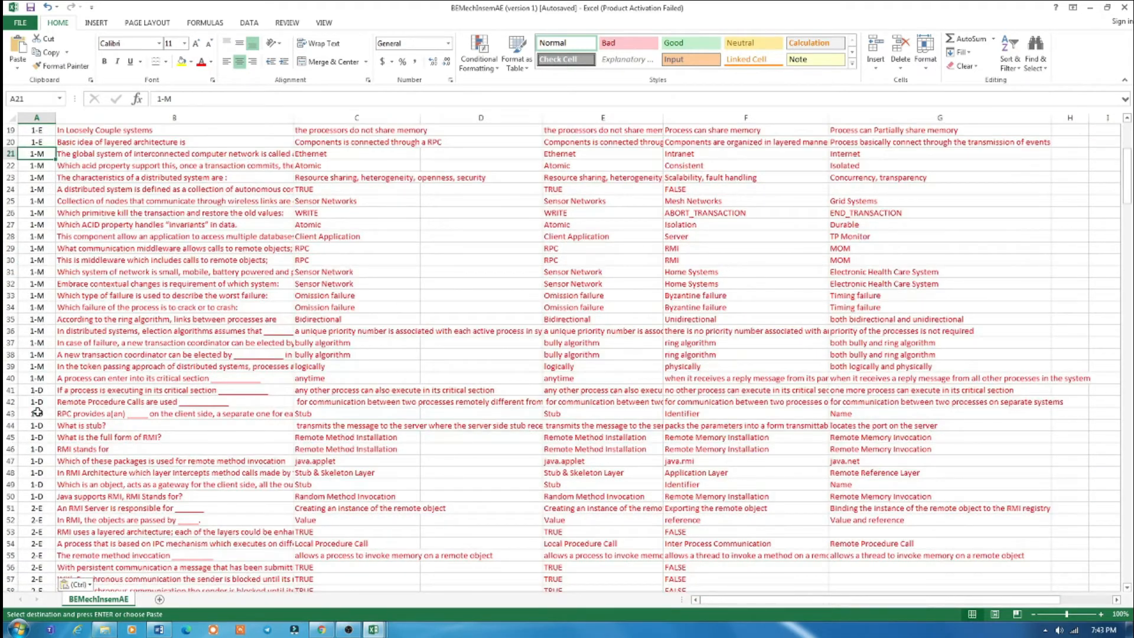
click(41, 391)
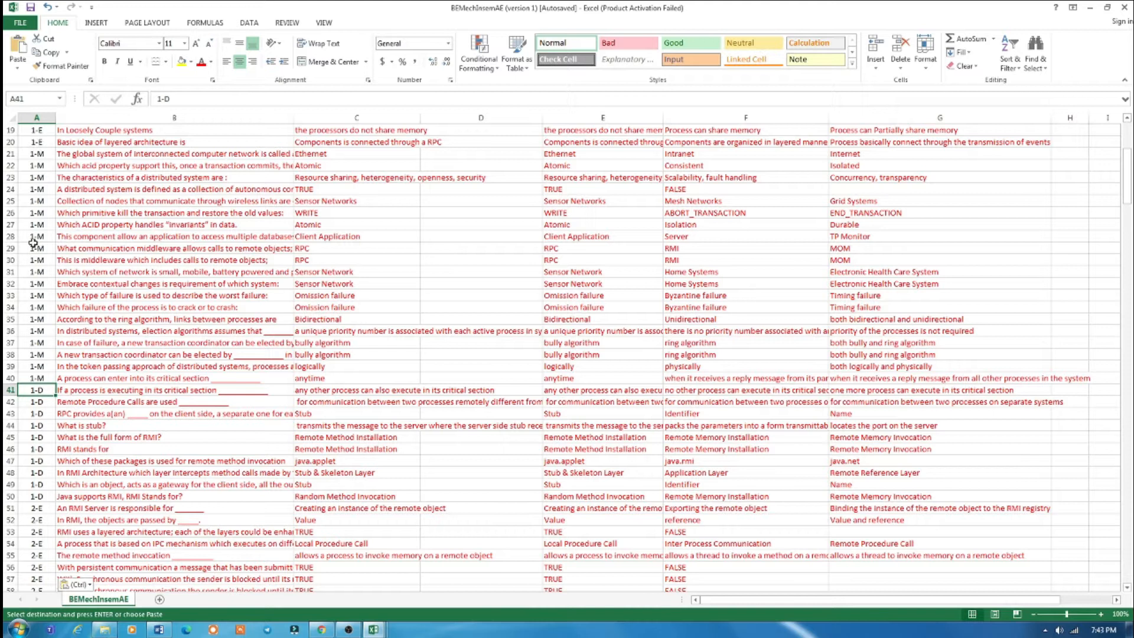
scroll(42, 451, down, 1)
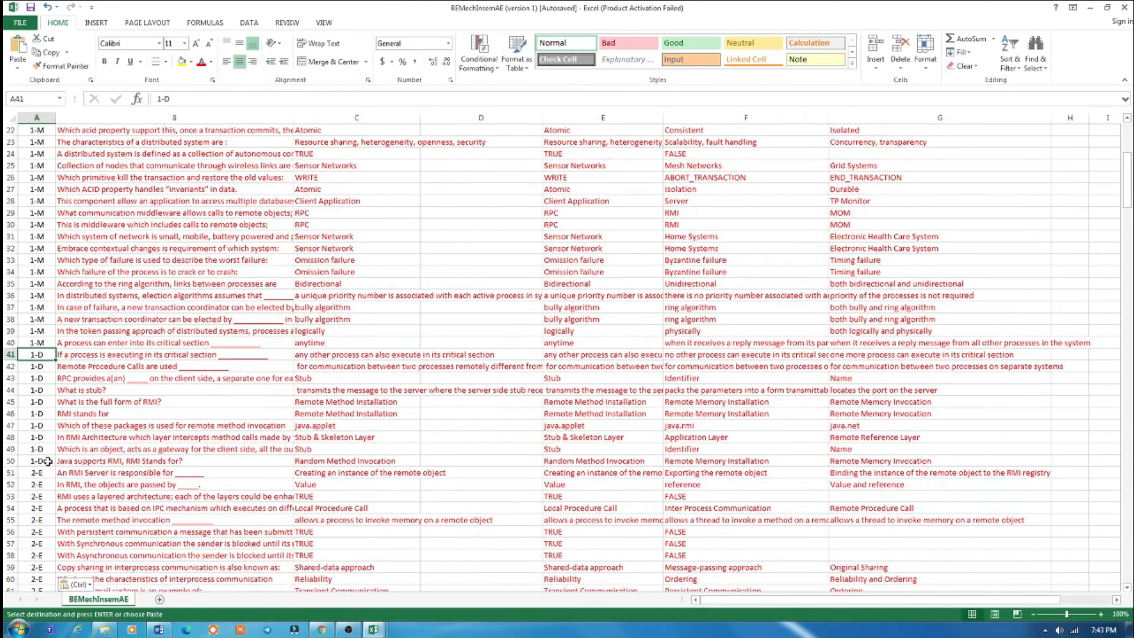
scroll(50, 460, up, 3)
scroll(52, 458, up, 4)
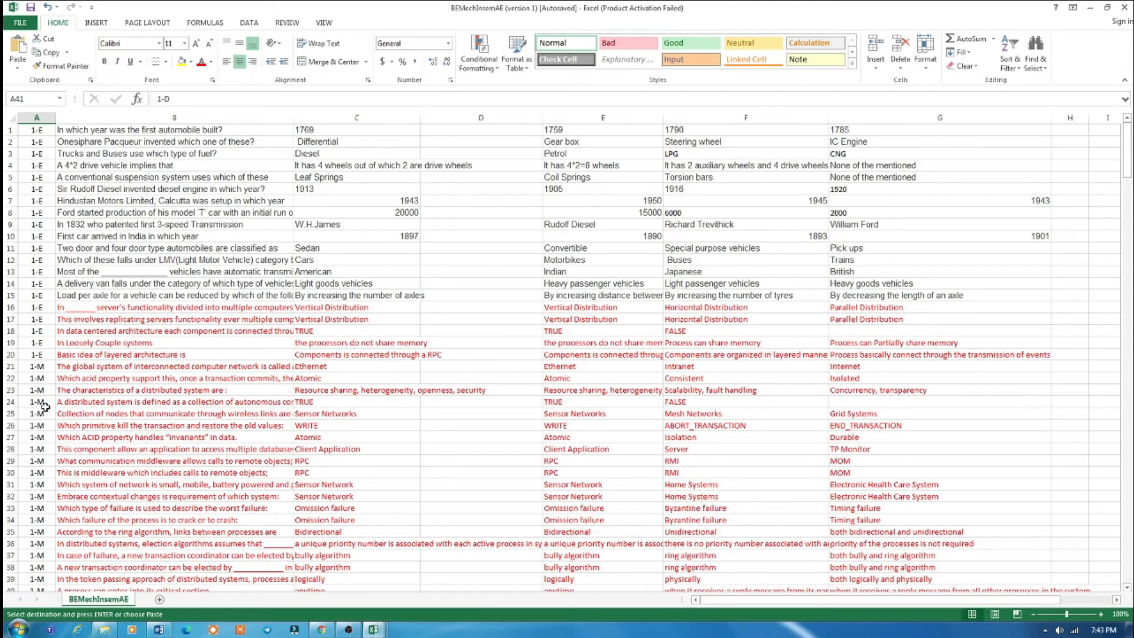
scroll(45, 416, down, 3)
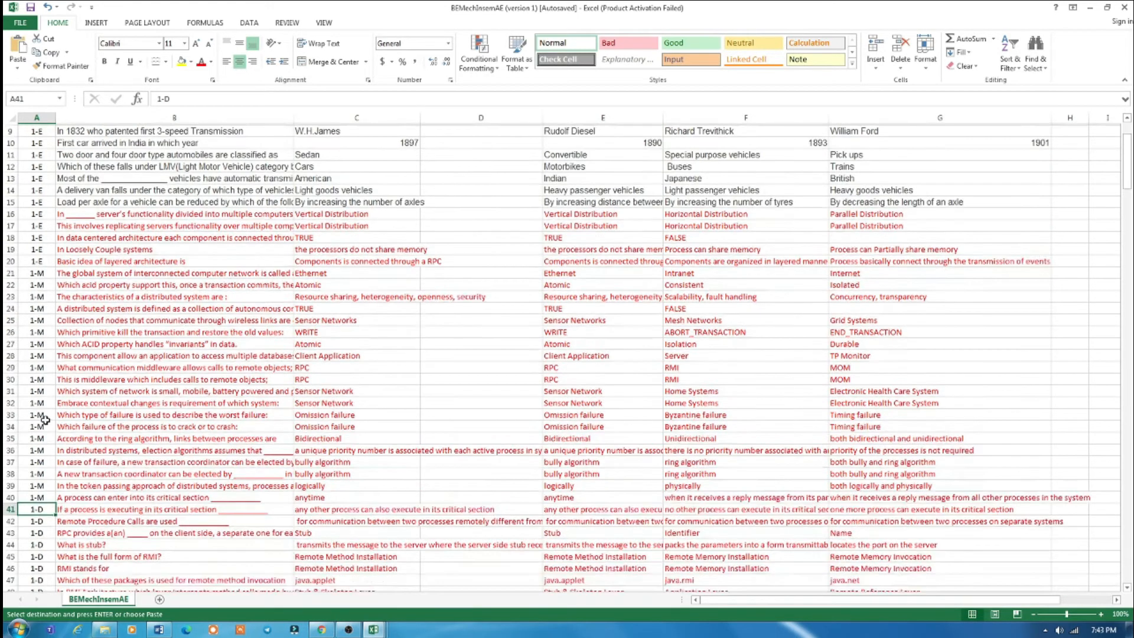
scroll(55, 421, down, 3)
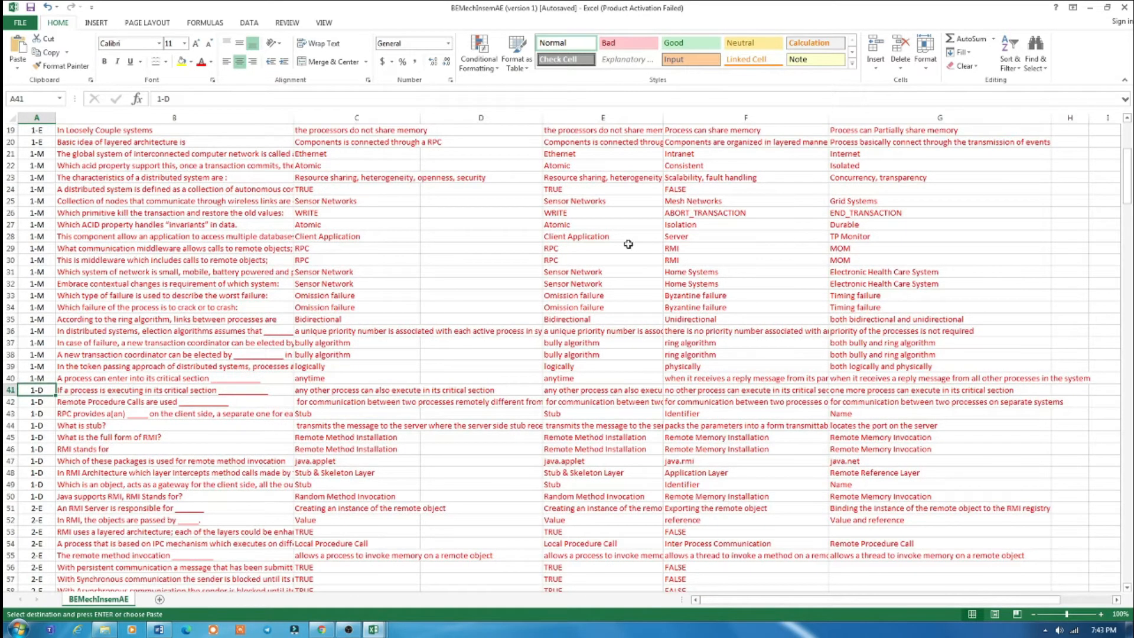
scroll(527, 255, up, 6)
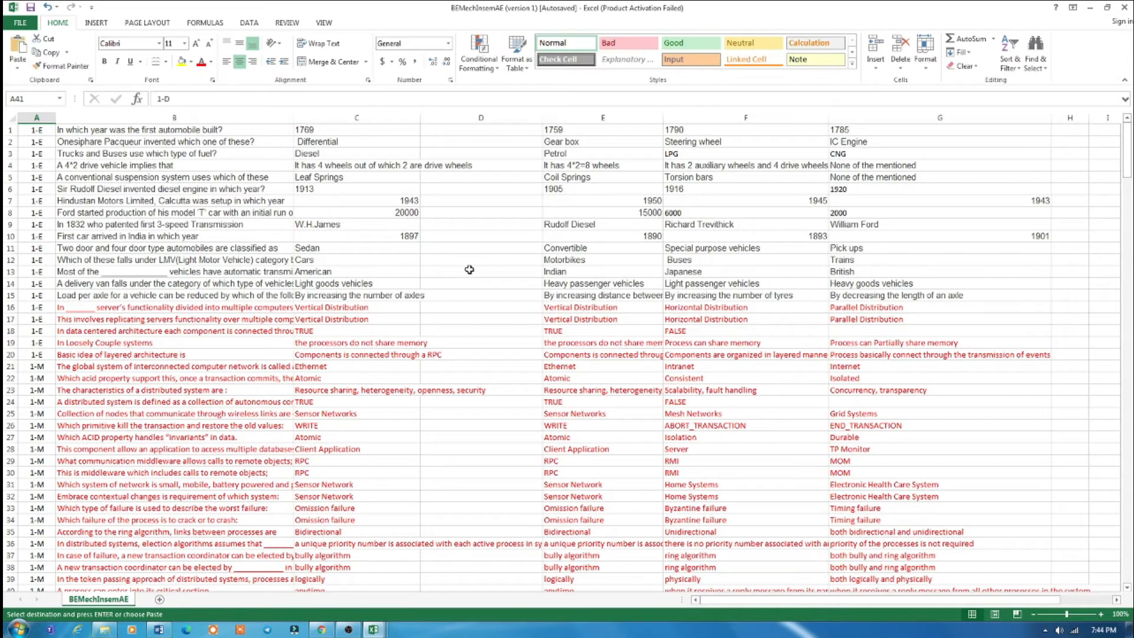
Widen column C, which holds the correct answers
drag(419, 114, 463, 118)
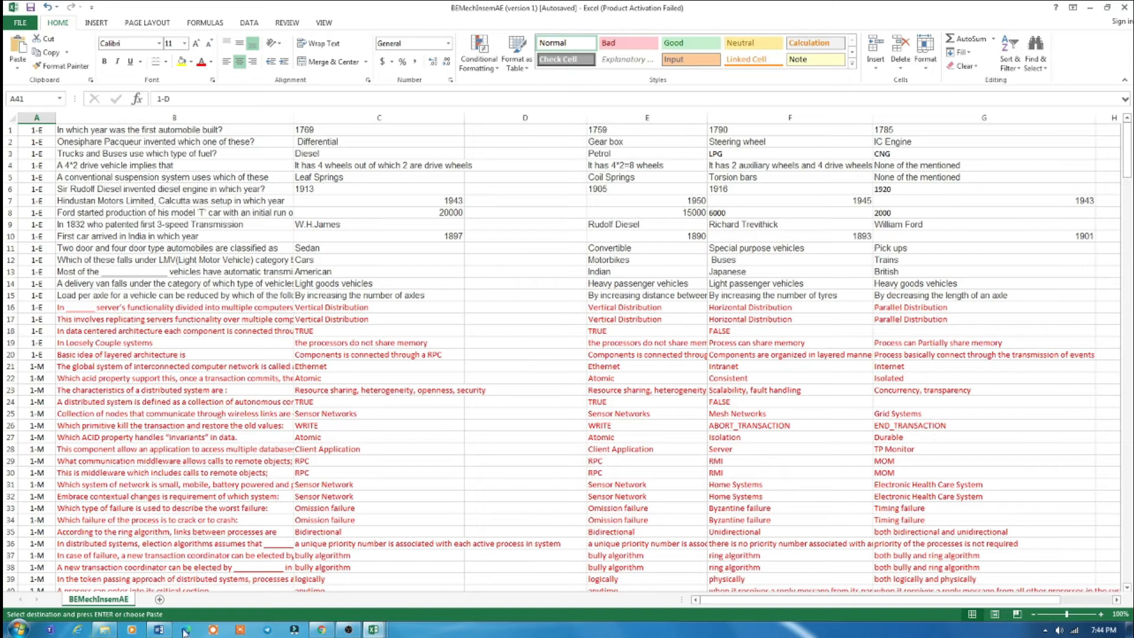
Switch to the Word document MCQ Unit 1 Introduction of AE and dismiss the Office activation wizard
click(160, 630)
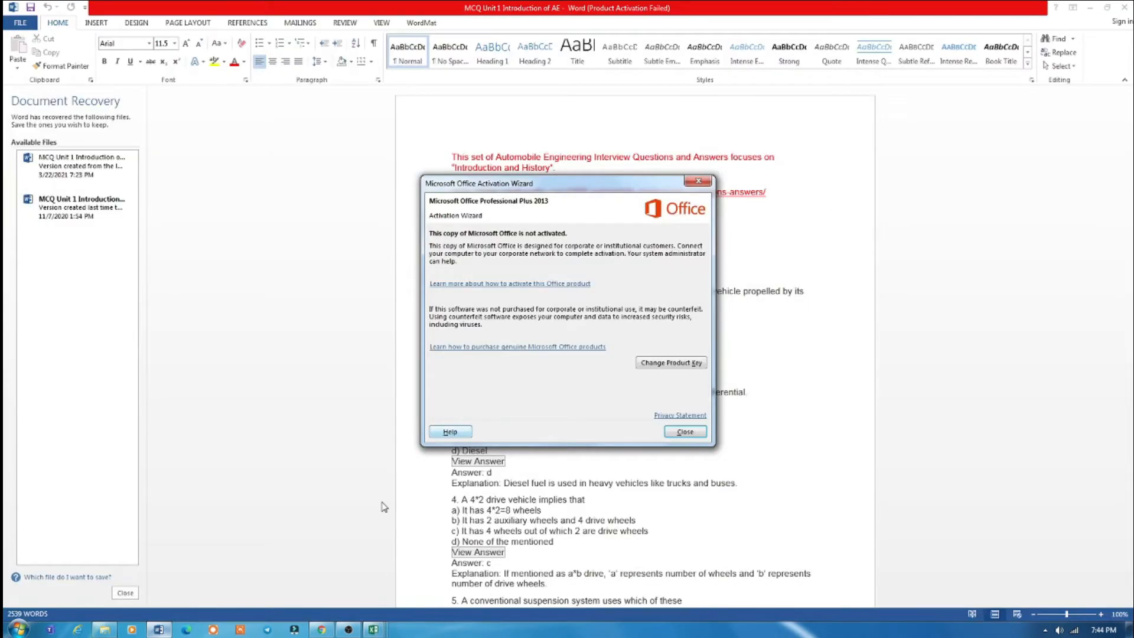
click(701, 182)
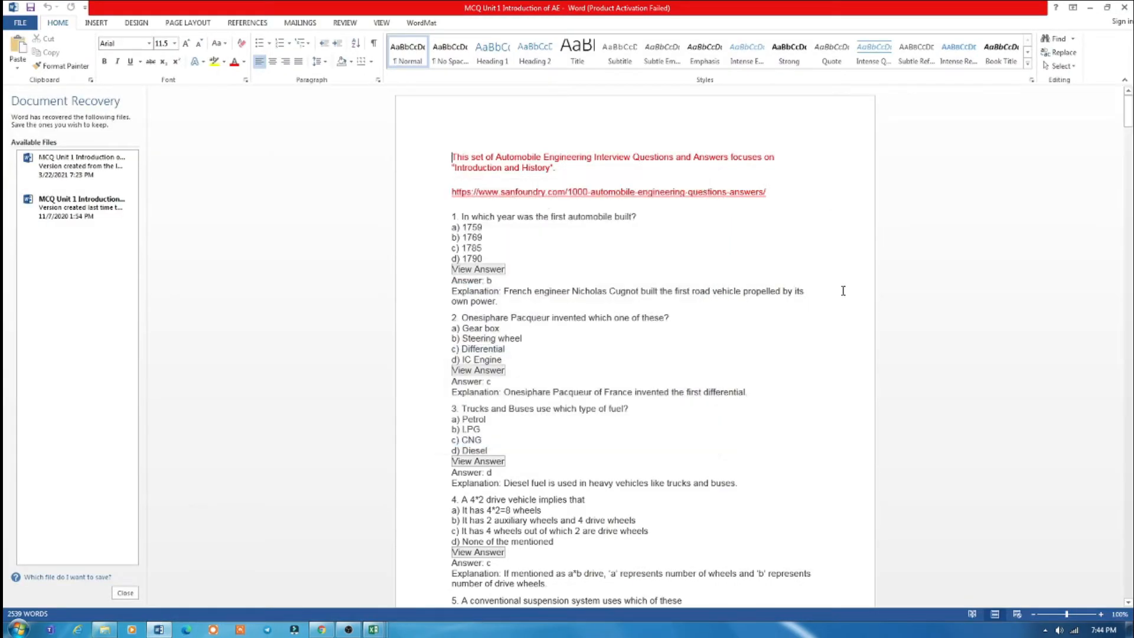
Compare the source questions in the Word document with those already entered in the BEMechInsemAE (version 1) workbook
scroll(694, 363, down, 4)
scroll(695, 365, down, 12)
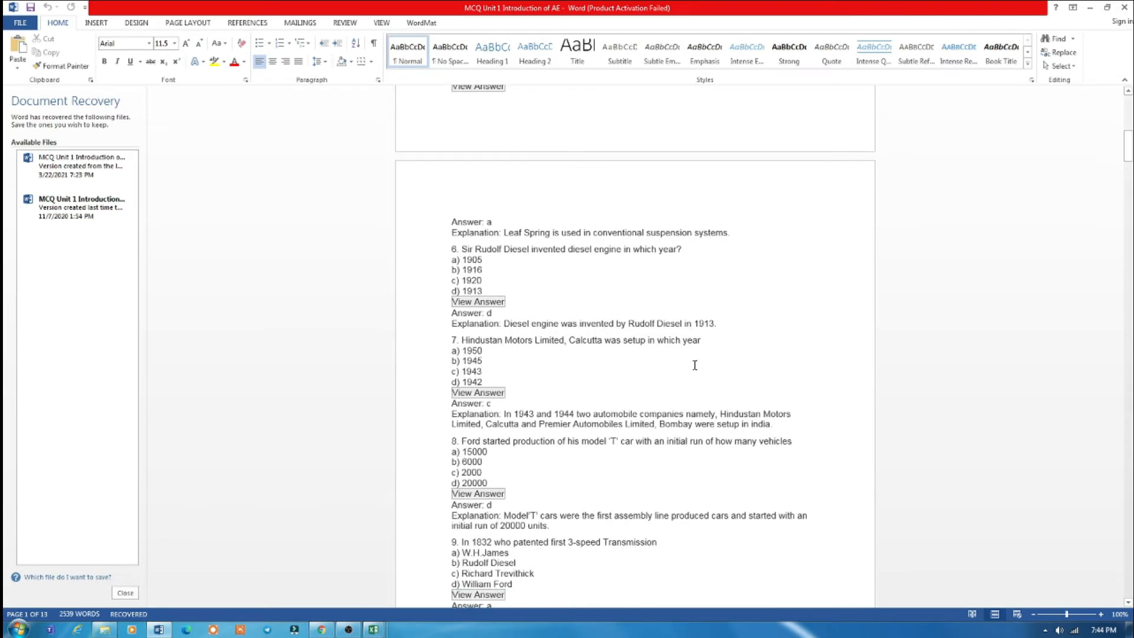
scroll(695, 366, down, 12)
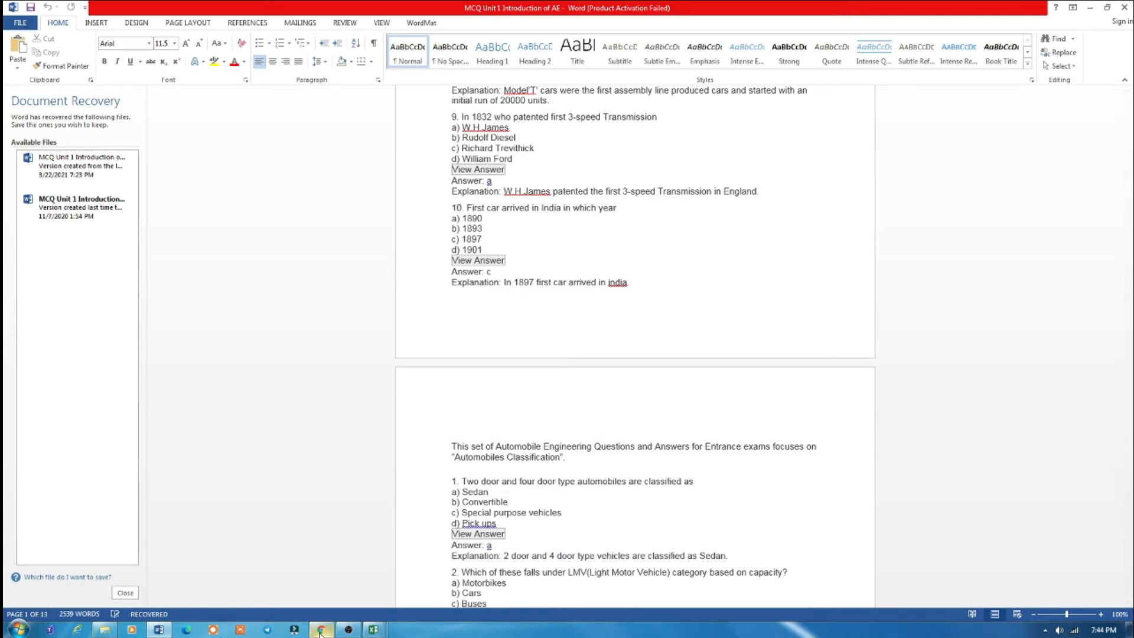
mouse_move(382, 629)
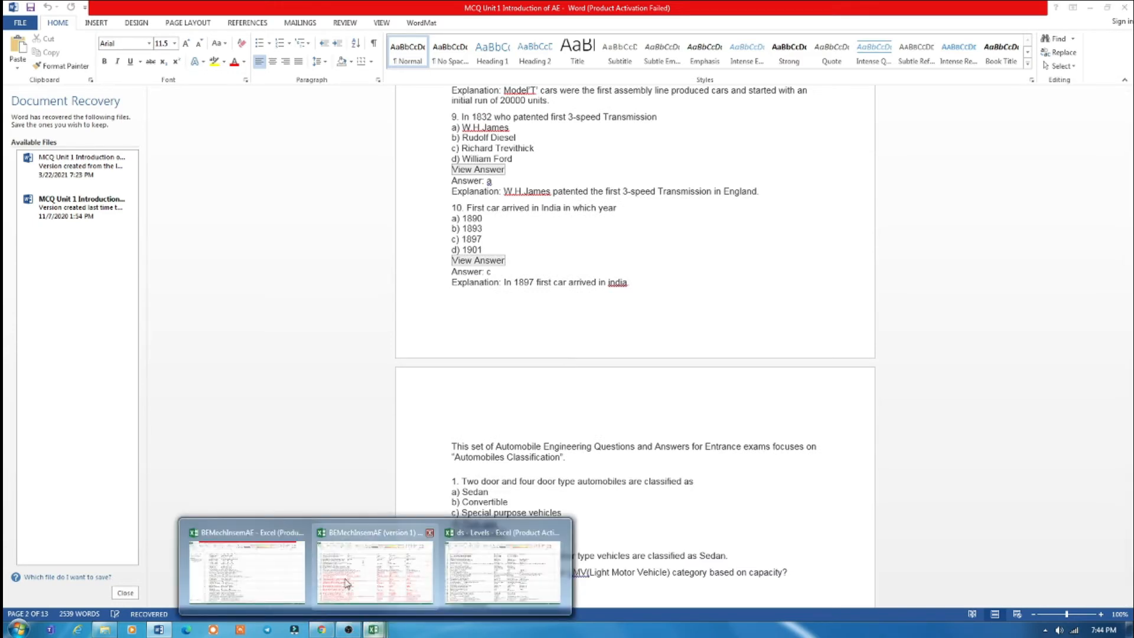
click(400, 533)
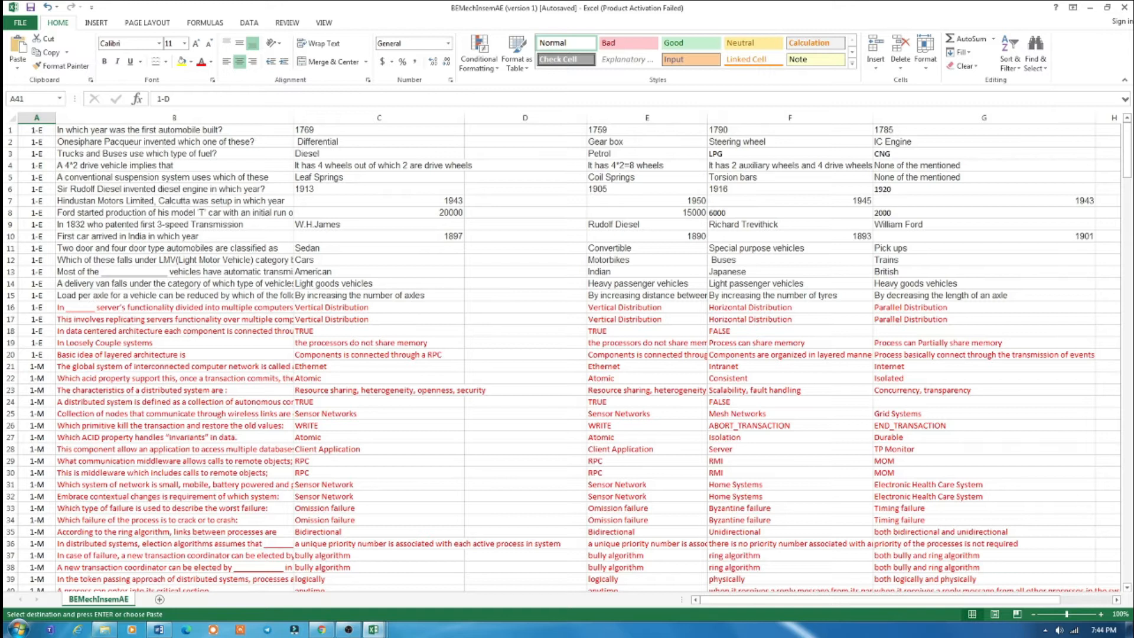
mouse_move(371, 630)
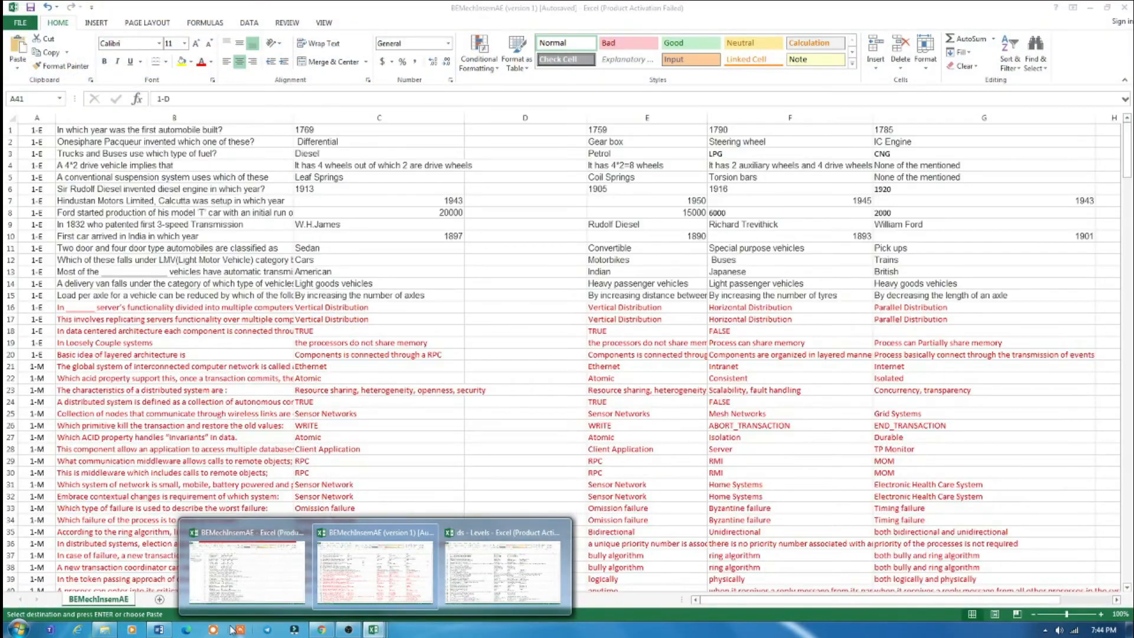
click(158, 630)
scroll(631, 312, down, 10)
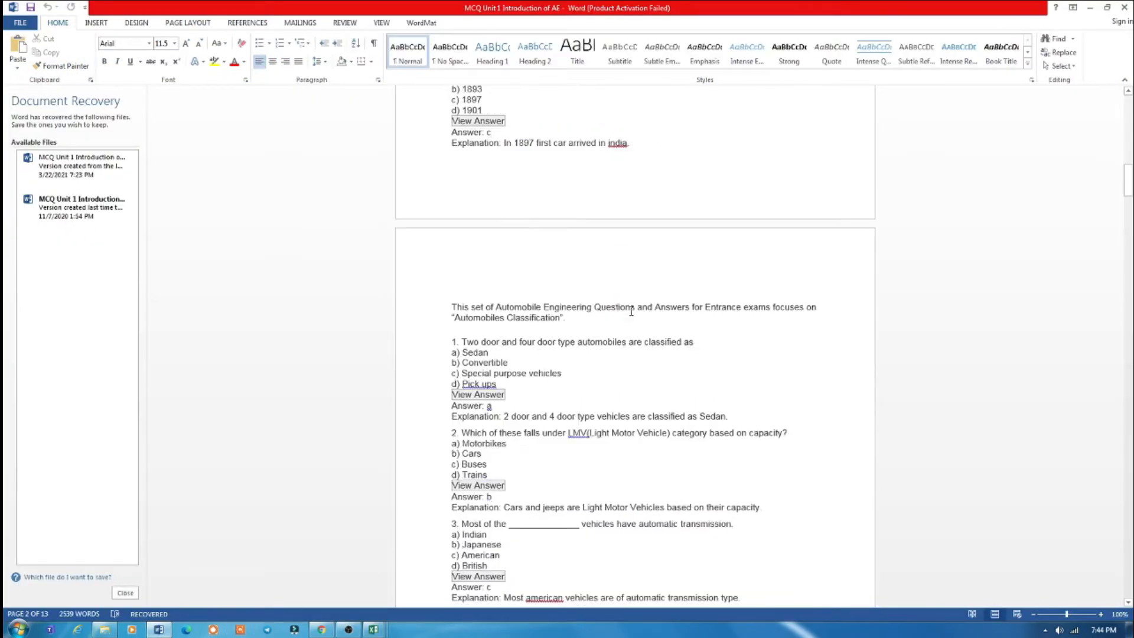
scroll(631, 311, down, 12)
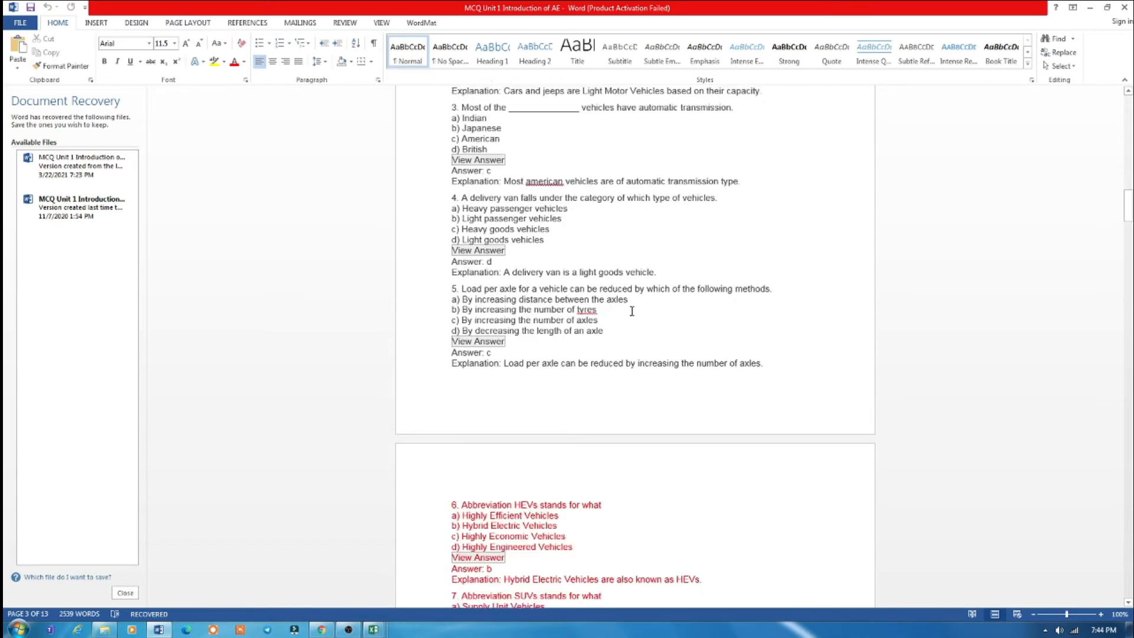
Copy the text of question 9 about the BMW abbreviation from Word and paste it into cell B16 of the BEMechInsemAE (version 1) workbook
scroll(631, 312, down, 8)
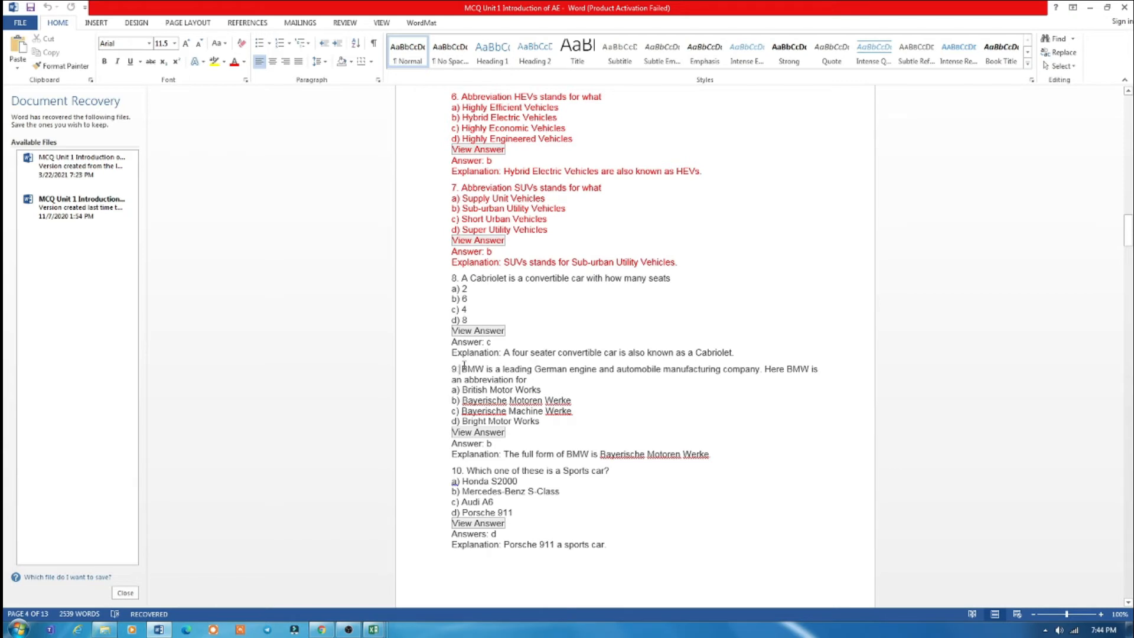
drag(463, 369, 524, 380)
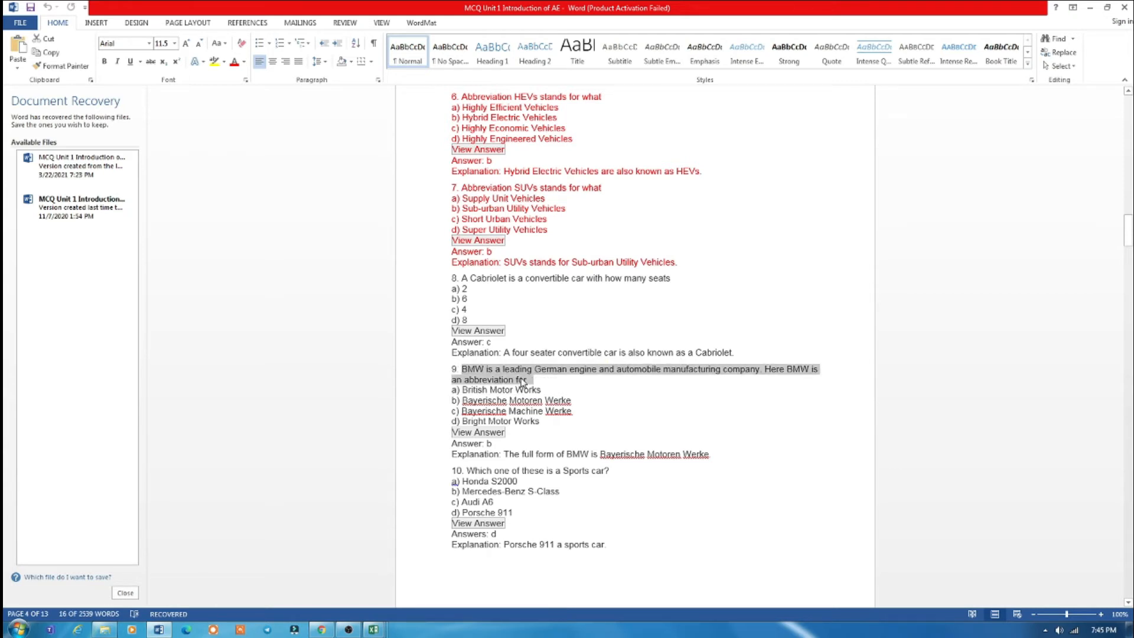
right_click(522, 381)
click(546, 400)
mouse_move(379, 631)
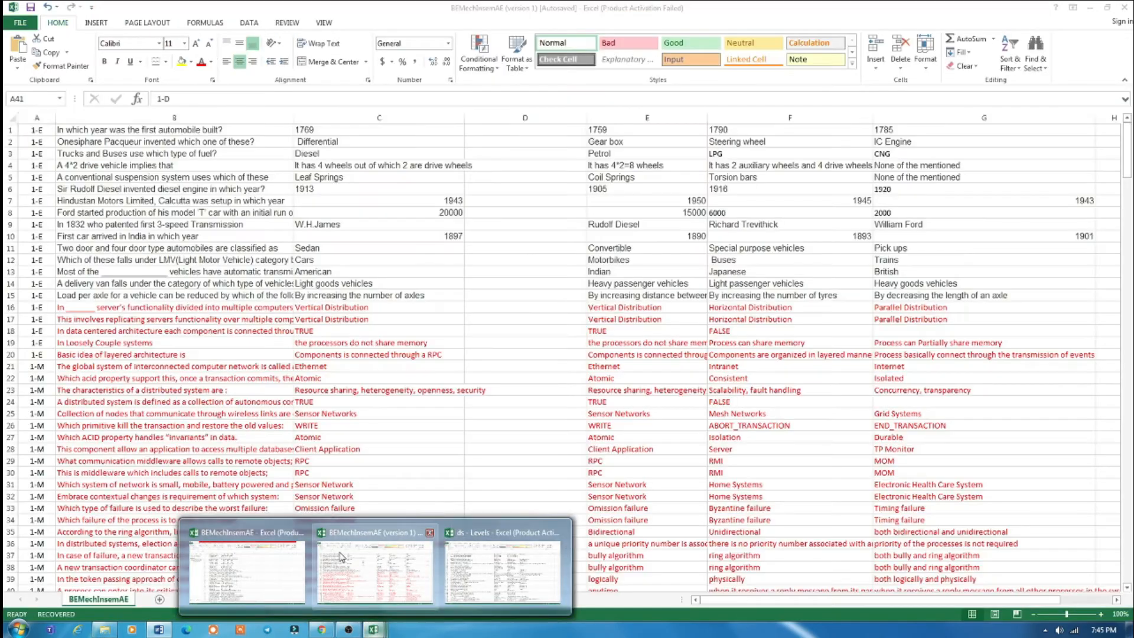
click(343, 557)
click(99, 316)
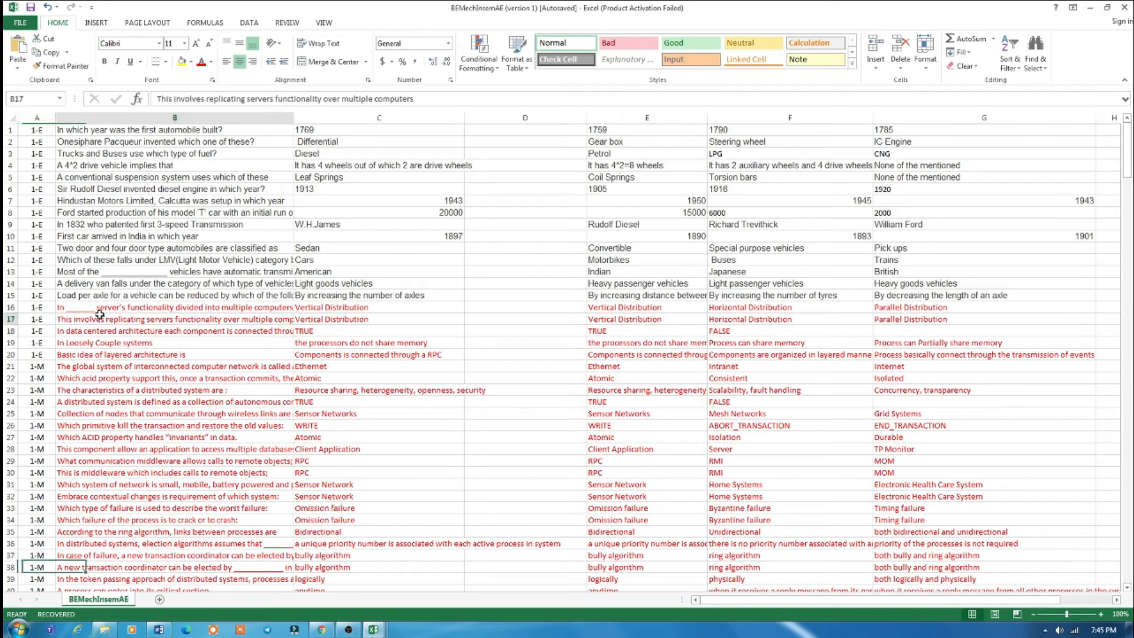
right_click(99, 307)
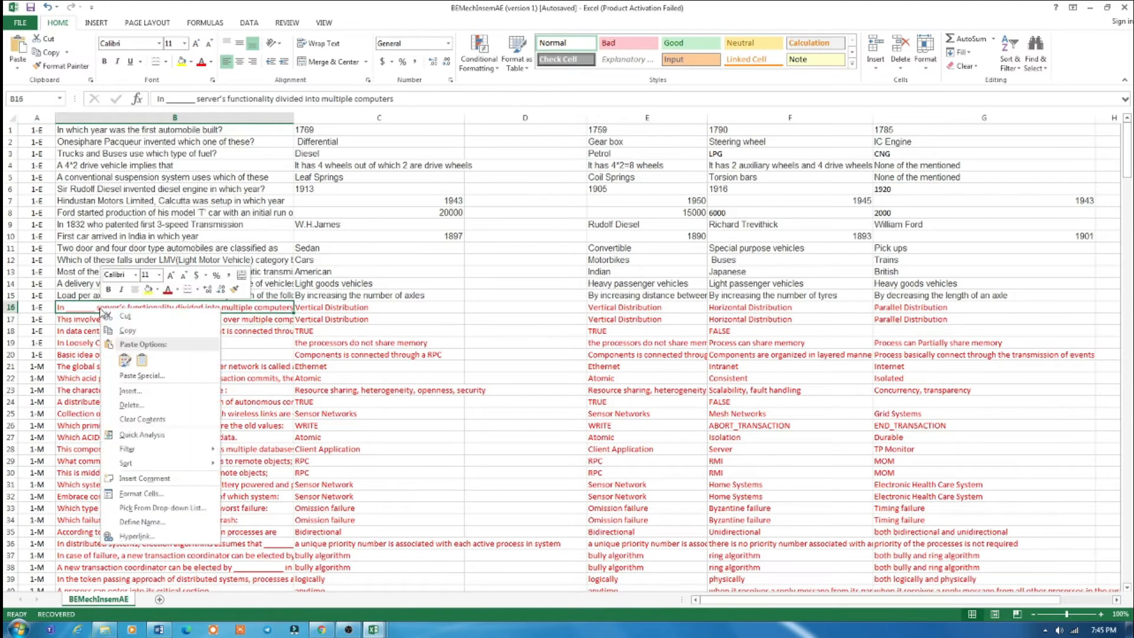
click(135, 361)
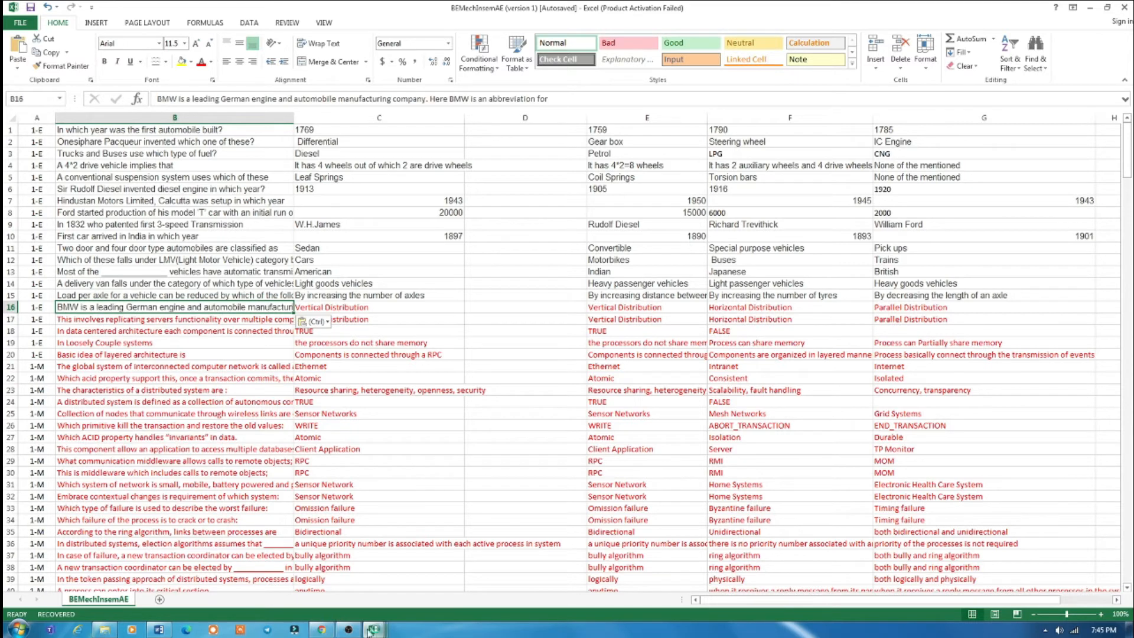
Copy the correct answer to question 9, Bayerische Motoren Werke, from Word and paste it into cell C16 of the Excel question bank
click(167, 632)
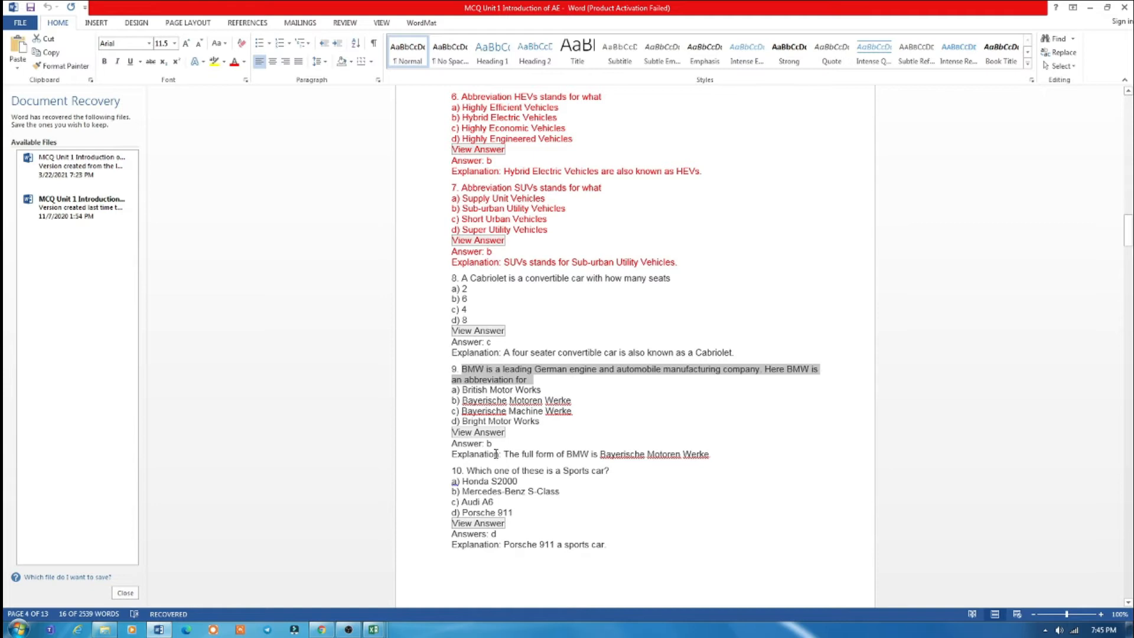
drag(574, 399, 488, 407)
key(ctrl+c)
right_click(487, 407)
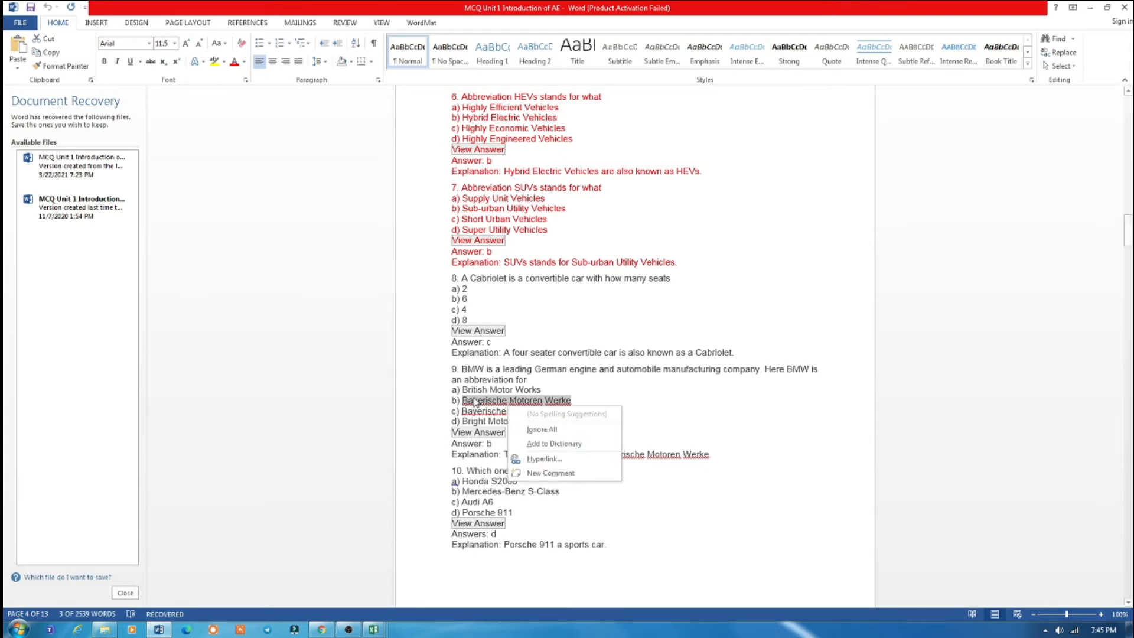
key(Escape)
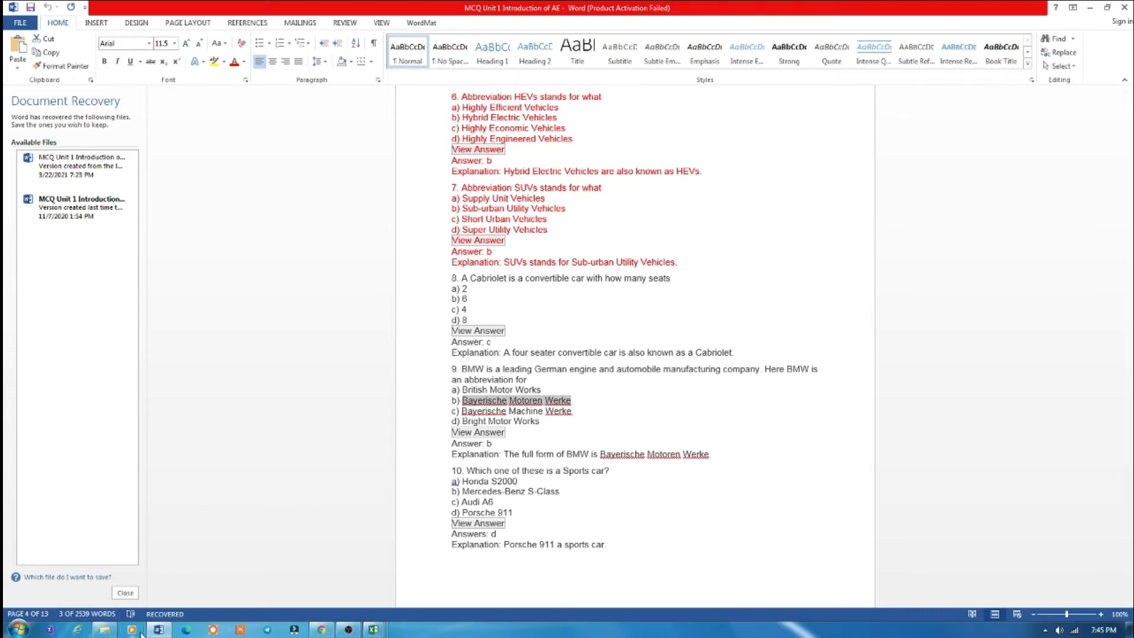
click(367, 630)
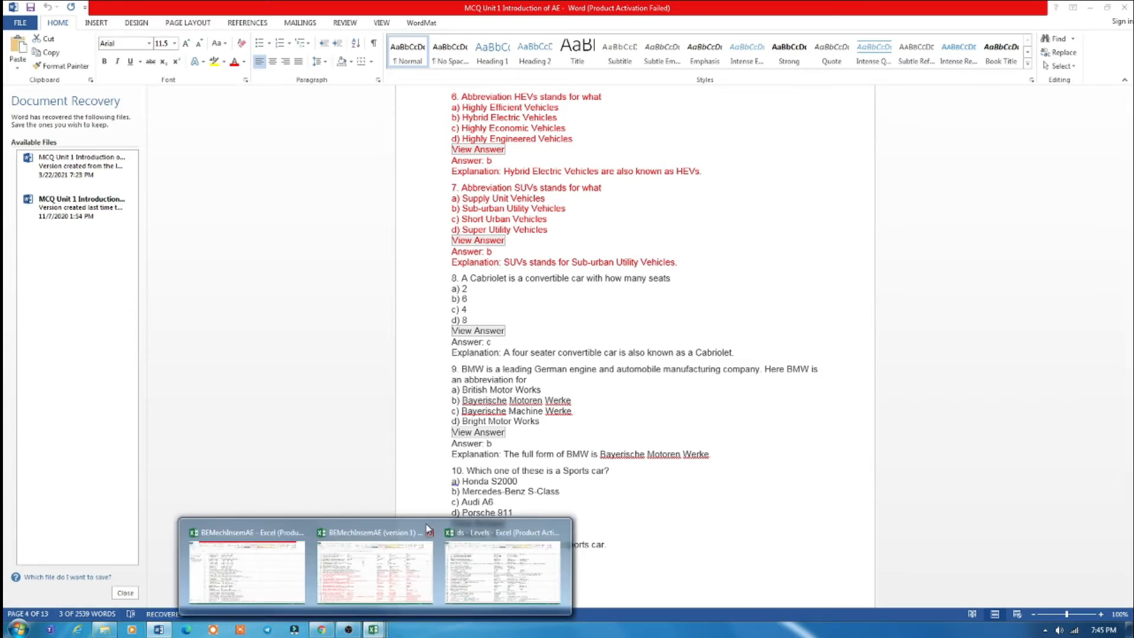
click(356, 575)
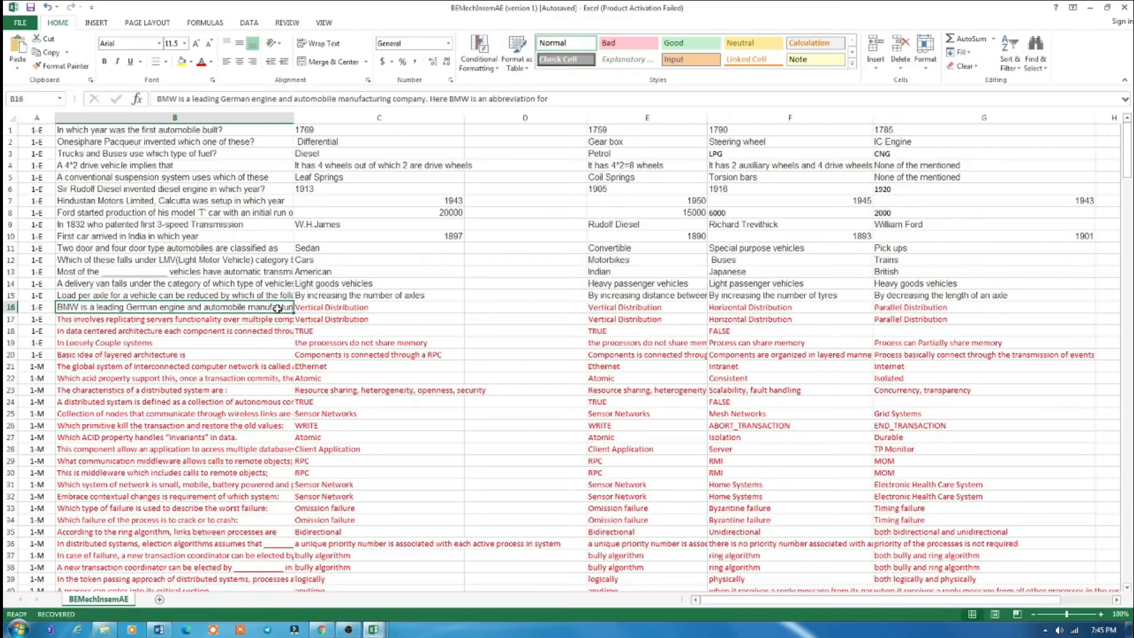
click(342, 308)
right_click(341, 308)
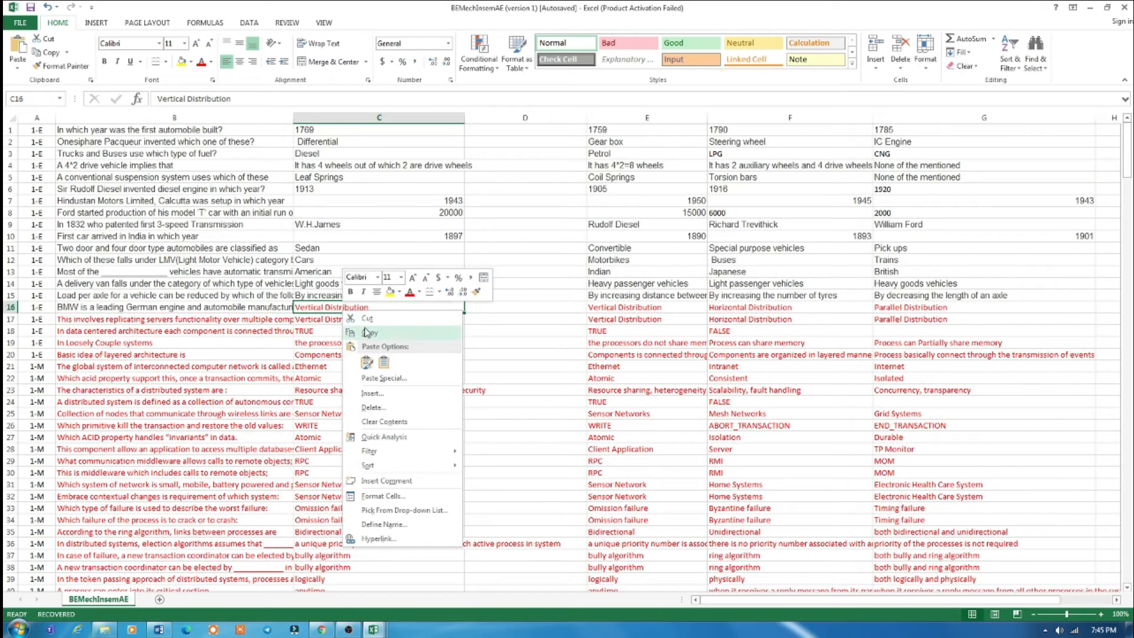
click(367, 360)
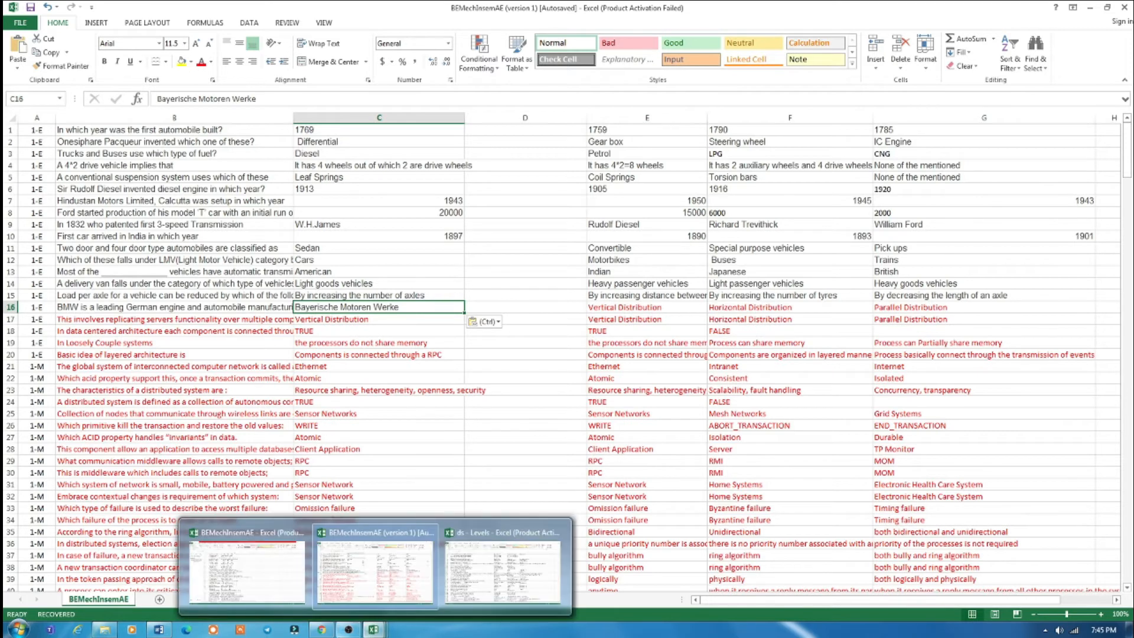
Copy option a of question 9, British Motor Works, from Word and paste it into cell E16 of the Excel question bank
click(160, 630)
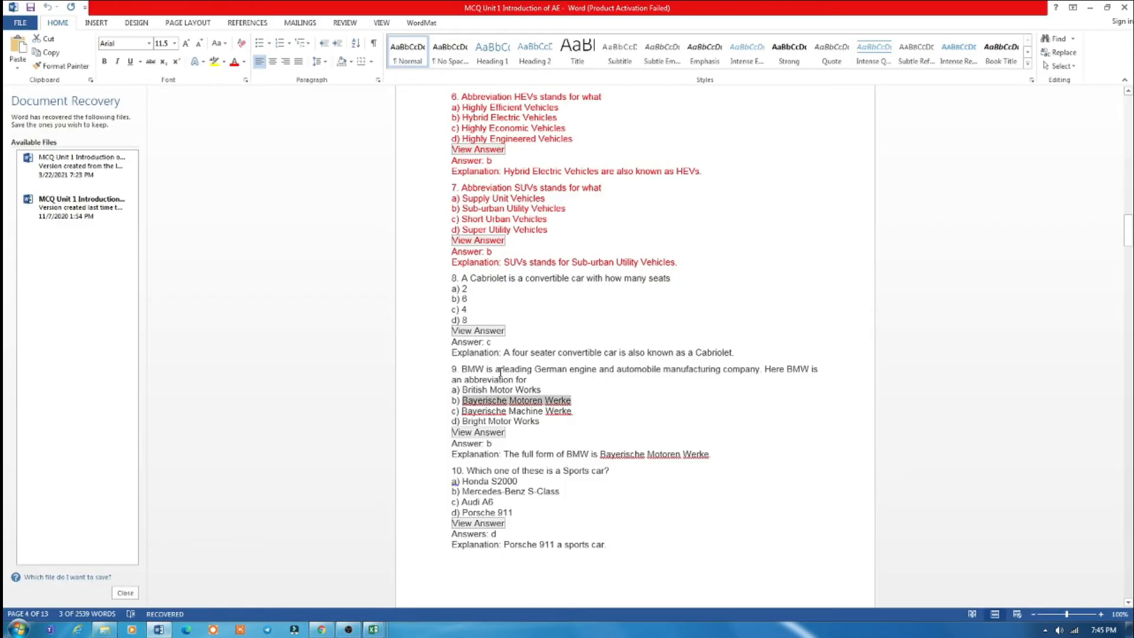
drag(543, 390, 463, 391)
key(ctrl+c)
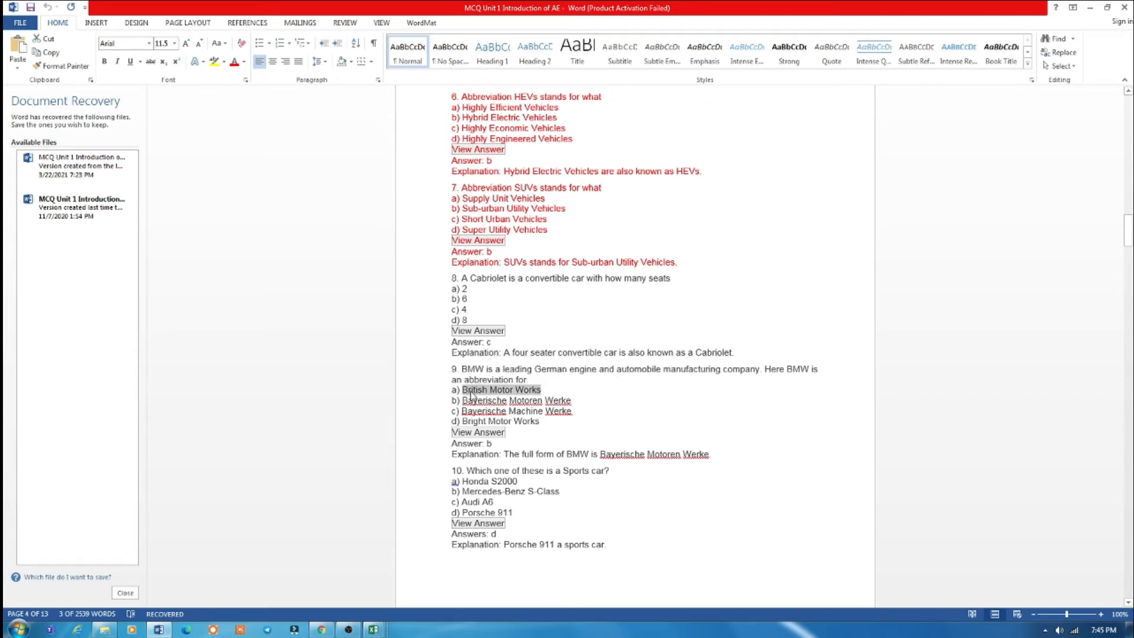
click(374, 629)
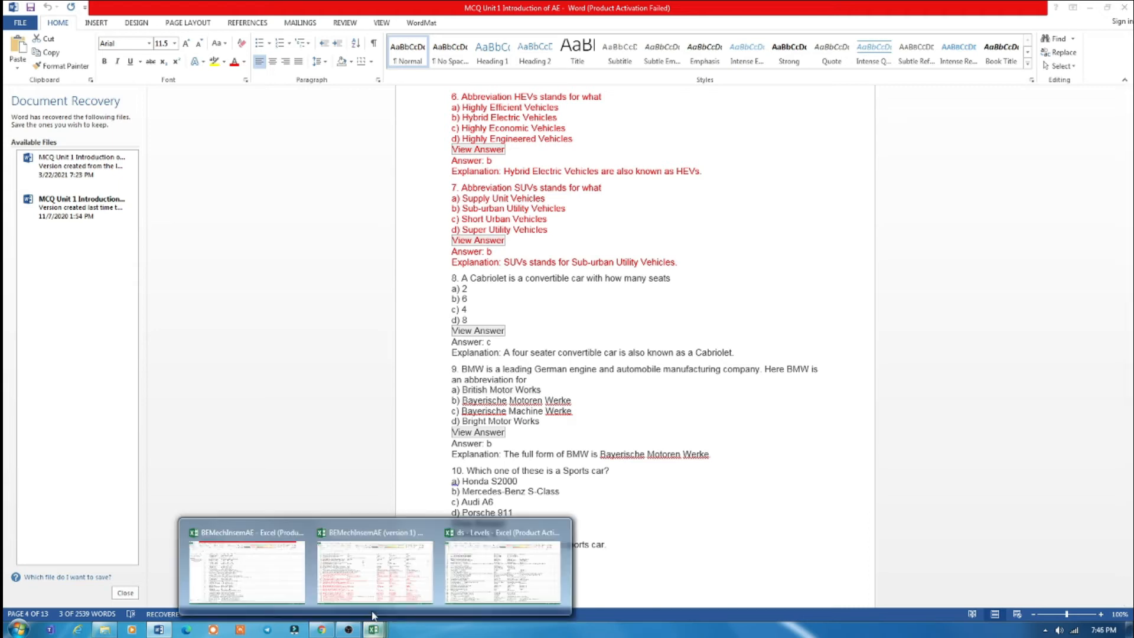
click(374, 570)
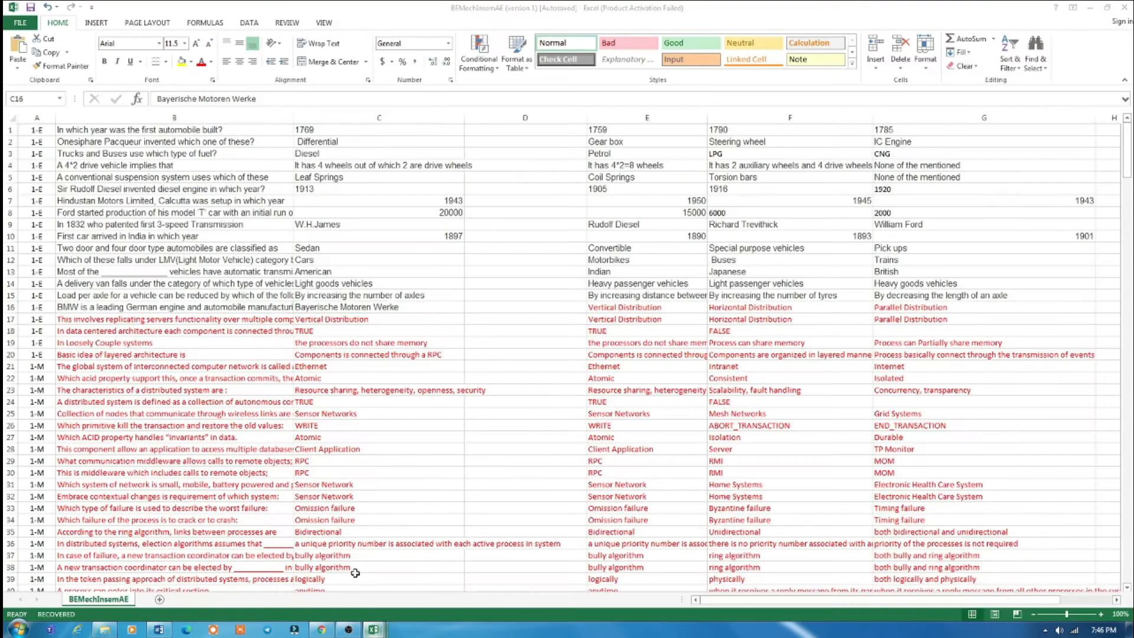
click(667, 306)
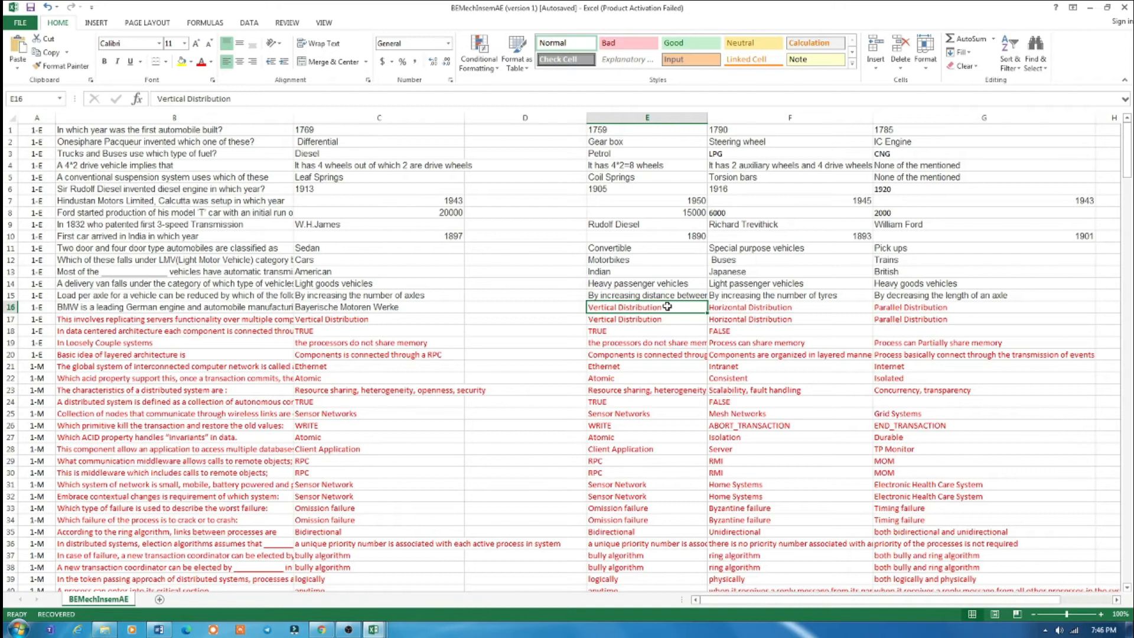
key(ctrl+v)
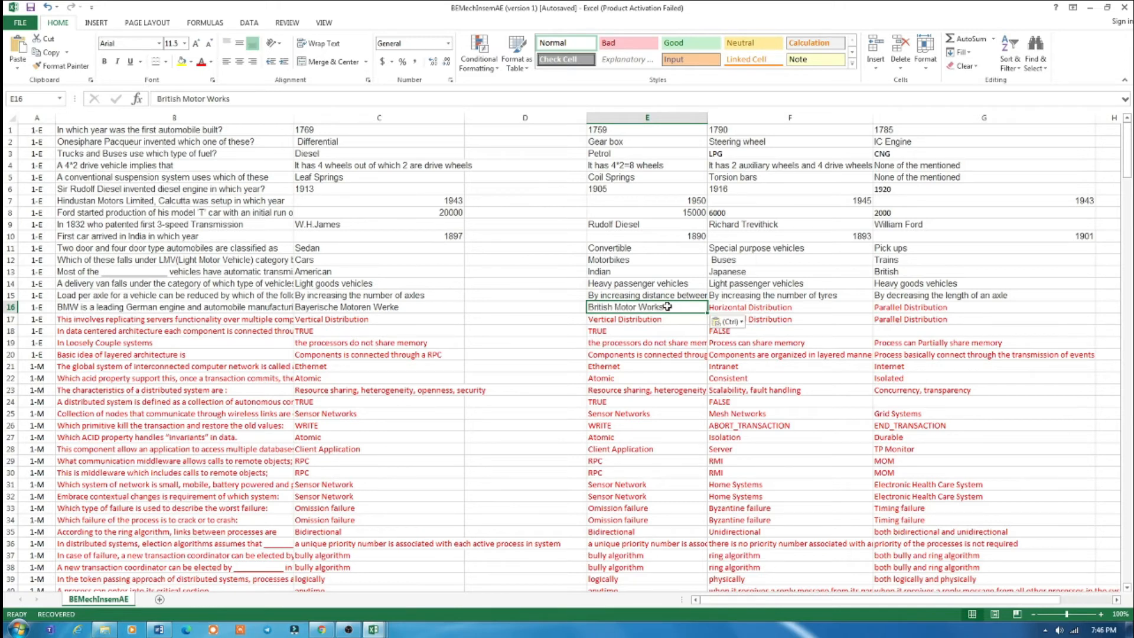
Copy option c of question 9, Bayerische Machine Werke, from Word and paste it into cell F16 of the Excel question bank
click(159, 629)
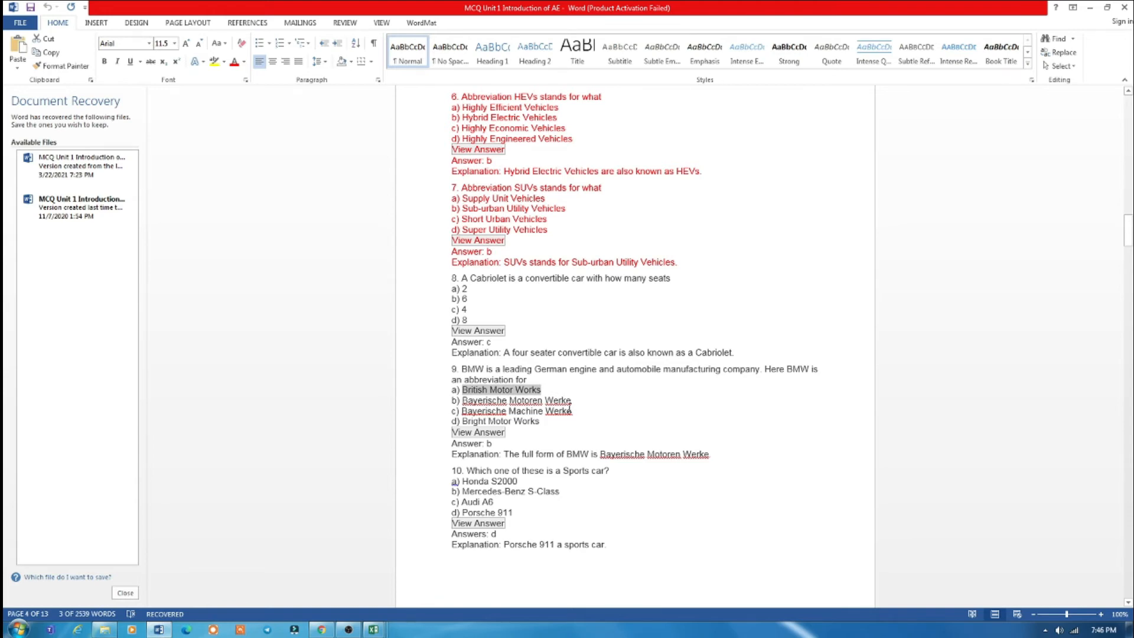
drag(573, 409, 483, 409)
key(ctrl+c)
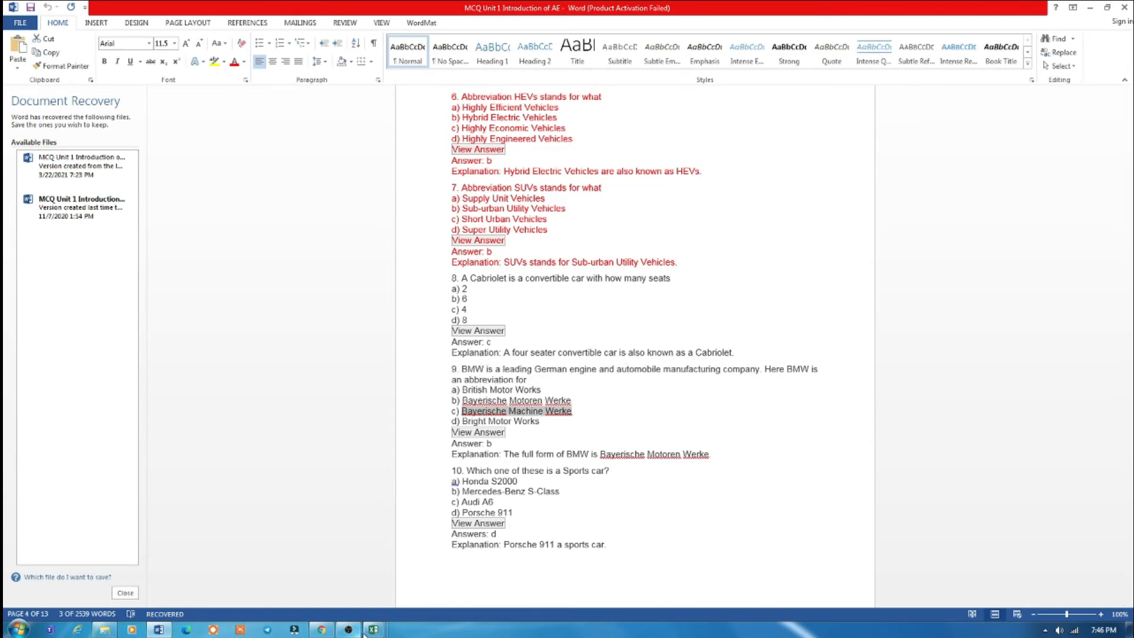
mouse_move(374, 631)
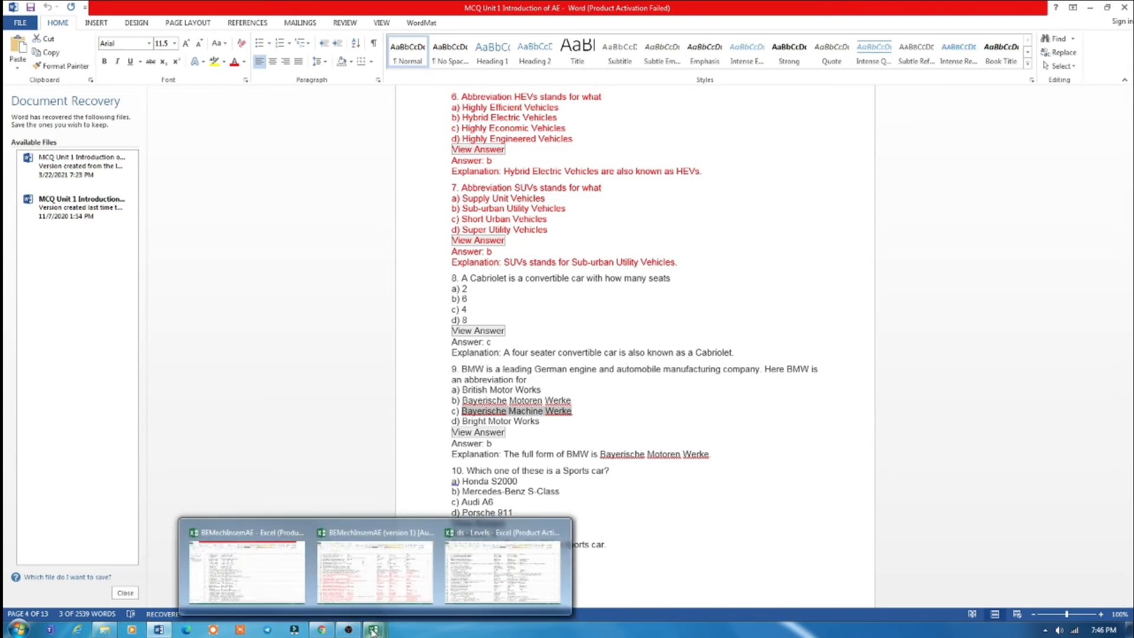
click(363, 603)
click(739, 311)
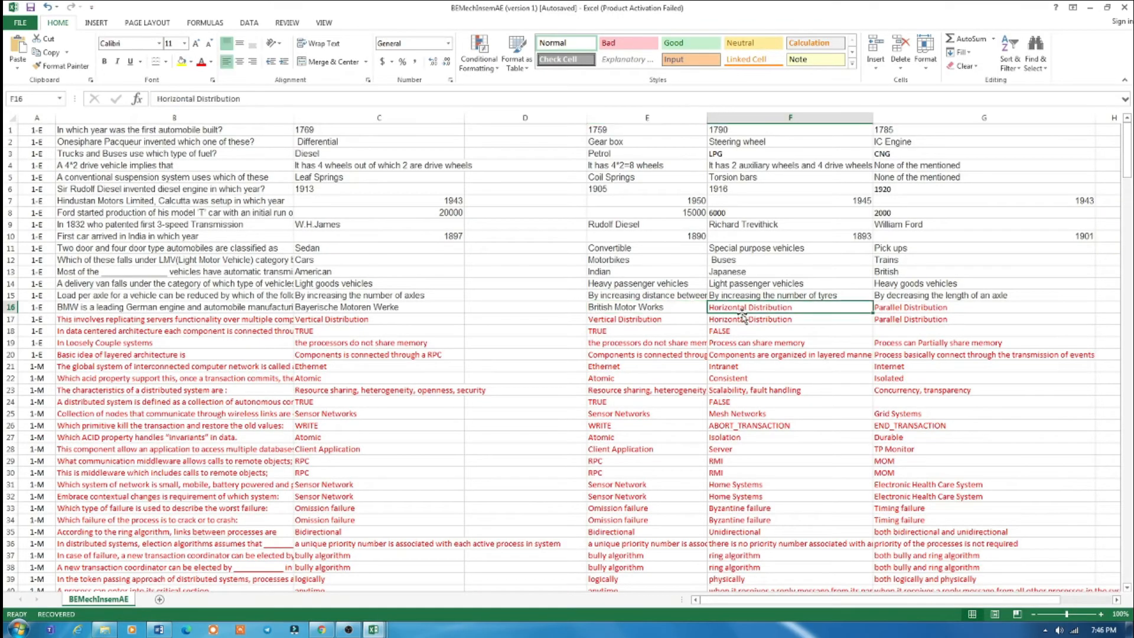
key(ctrl+v)
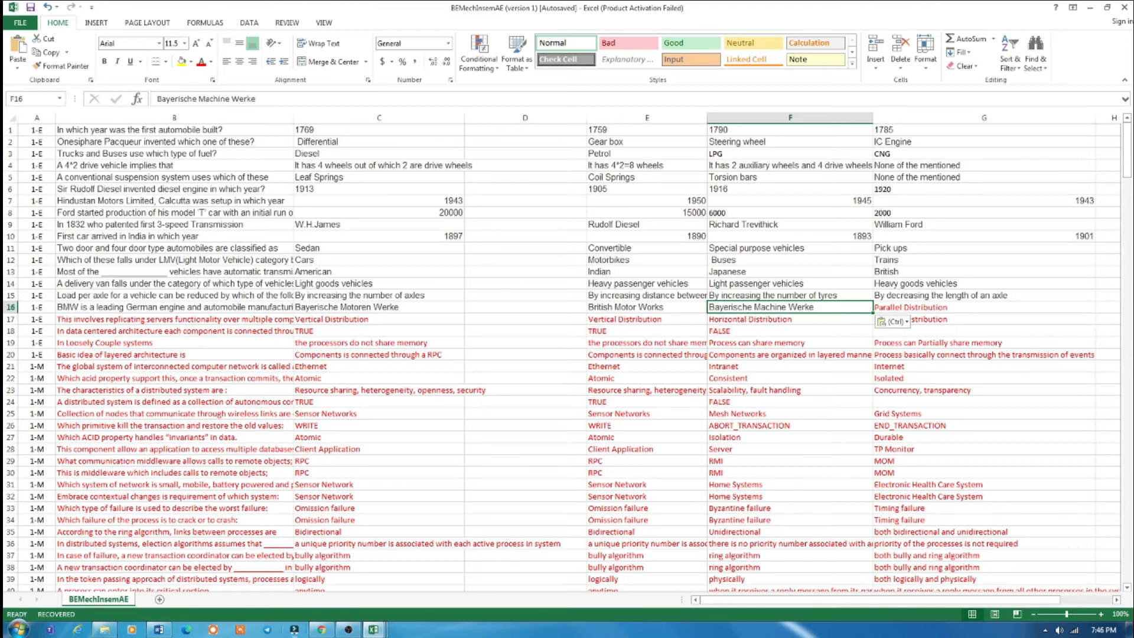
Copy option d of question 9, Bright Motor Works, from Word and paste it into cell G16 of the BEMechInsemAE (version 1) workbook
click(376, 631)
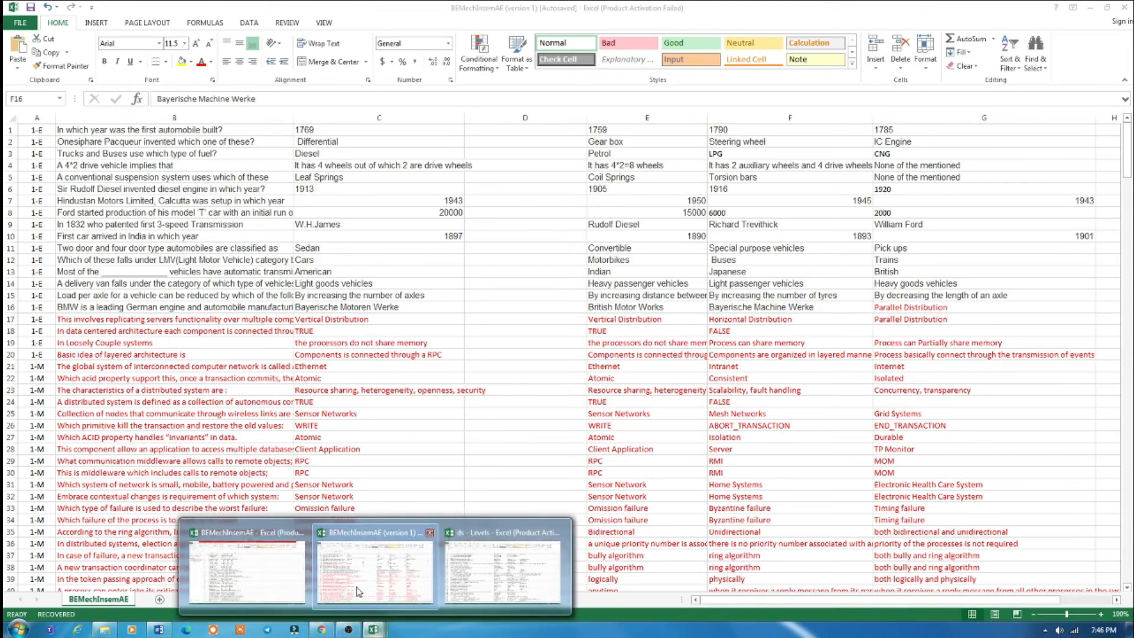
click(247, 567)
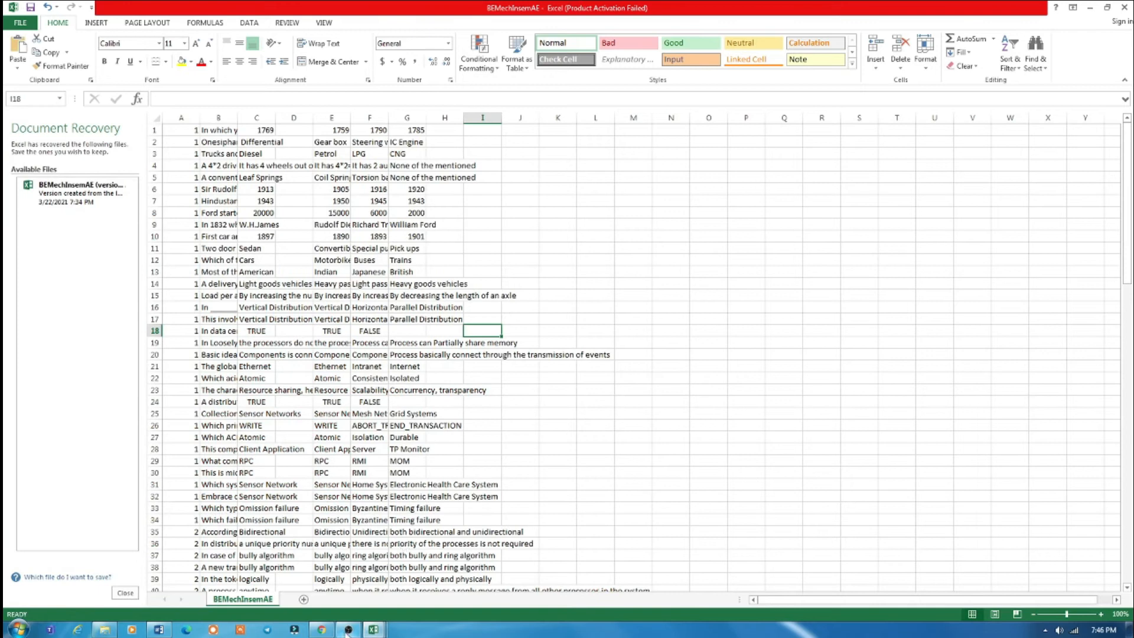
click(158, 631)
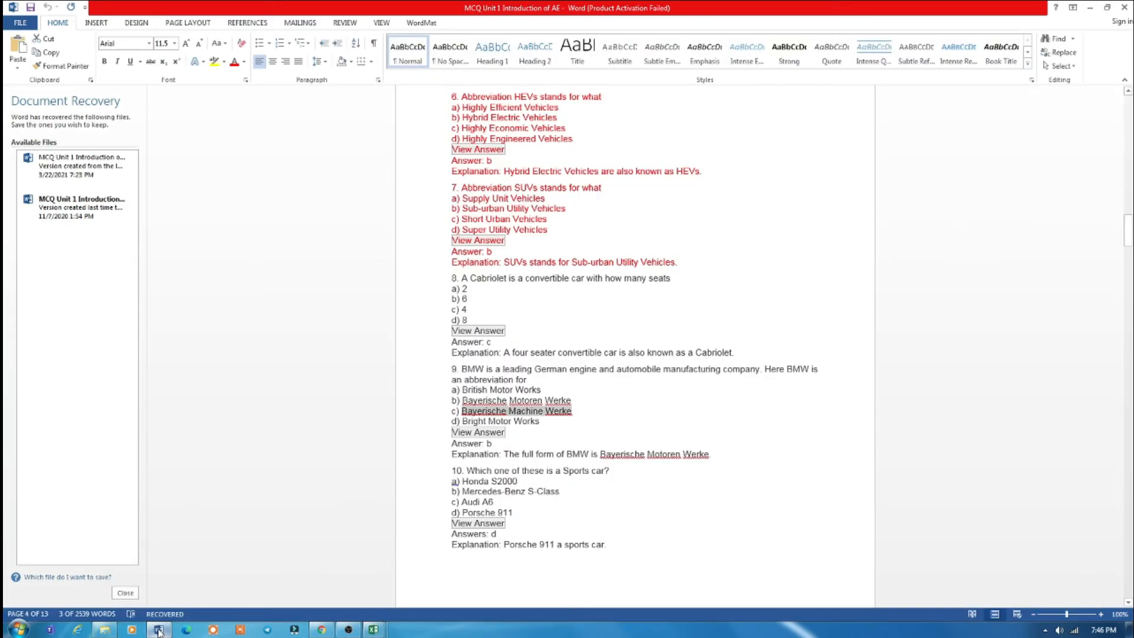
drag(544, 421, 472, 421)
key(ctrl+c)
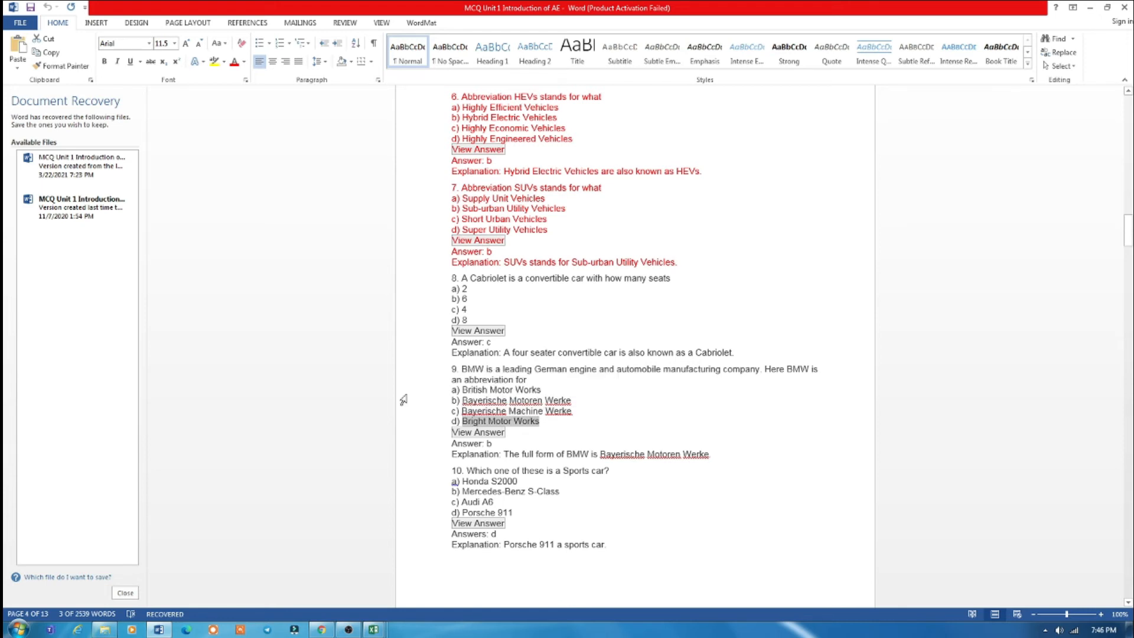
click(165, 629)
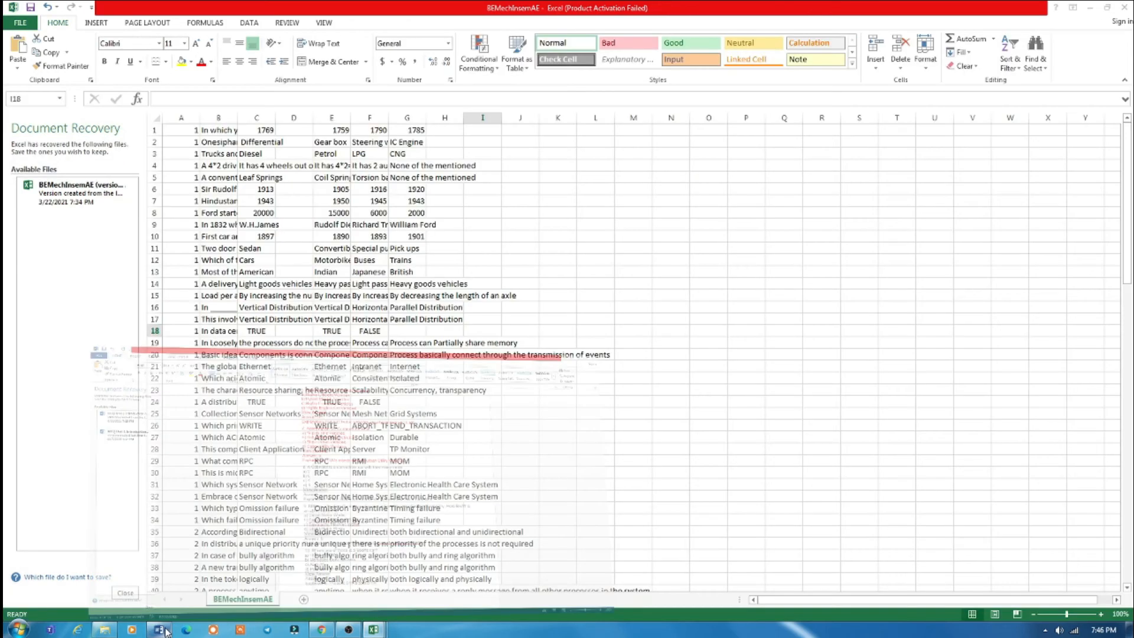
click(373, 629)
click(358, 574)
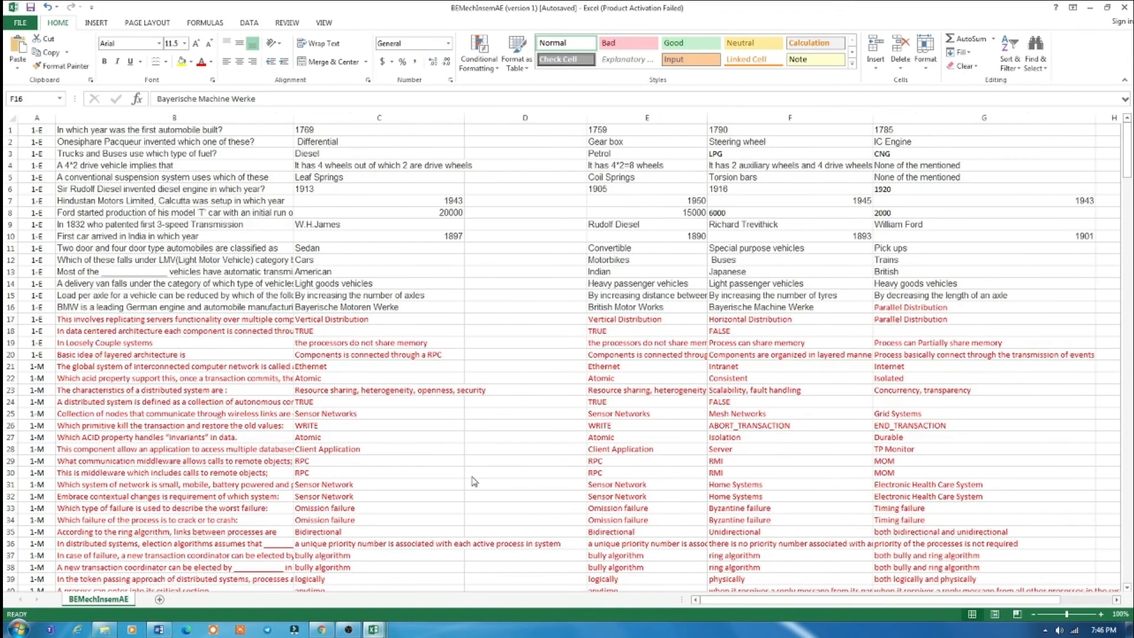
click(909, 308)
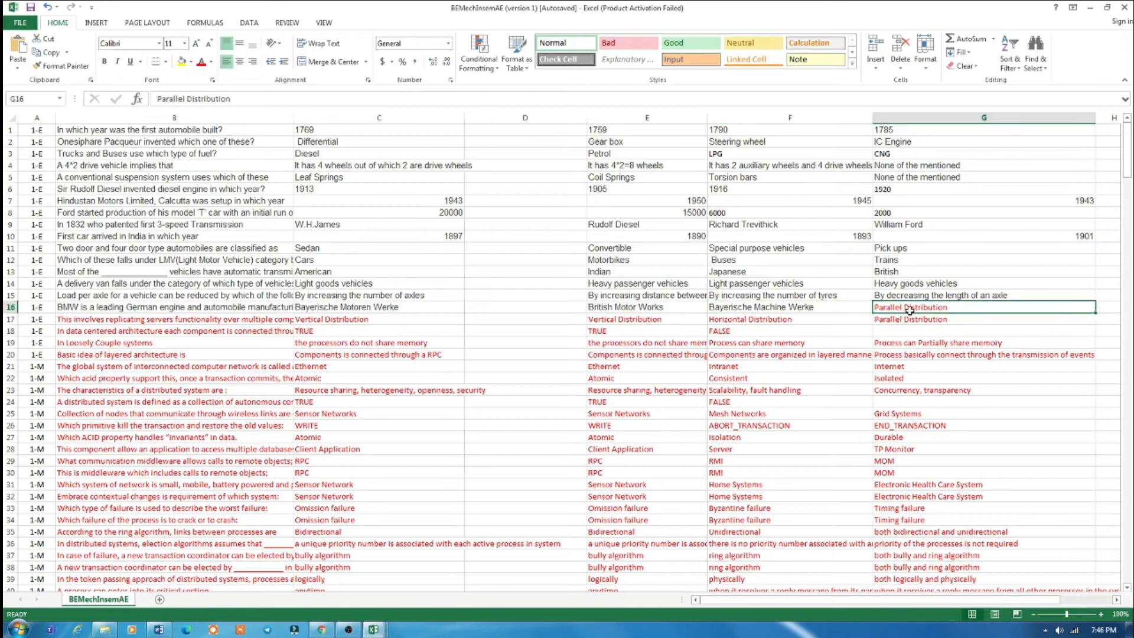
key(ctrl+v)
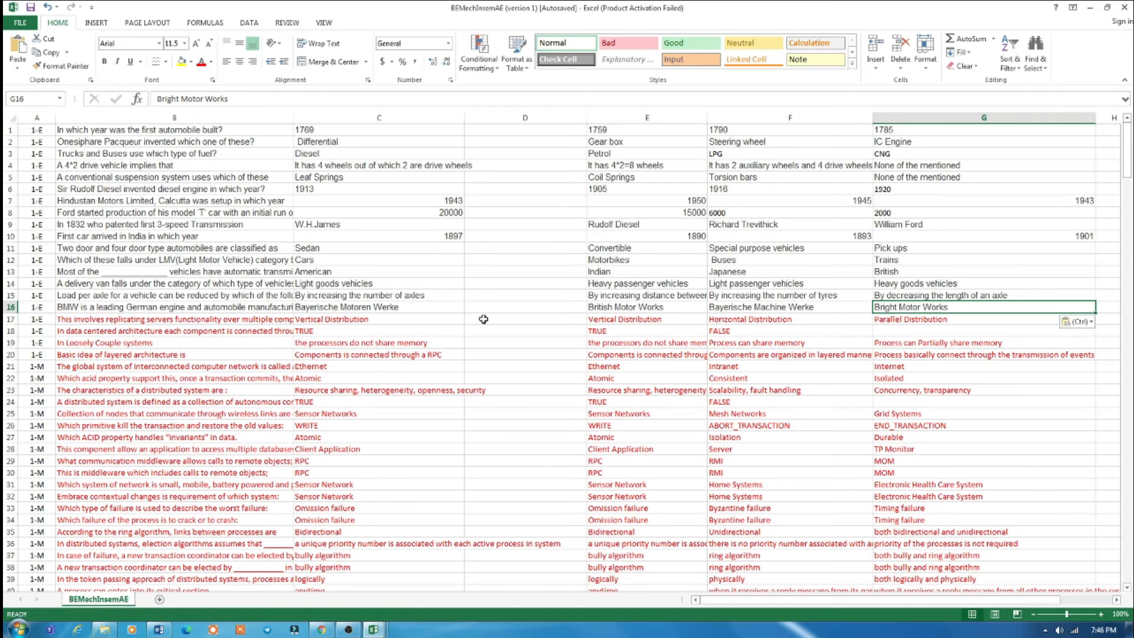
click(926, 332)
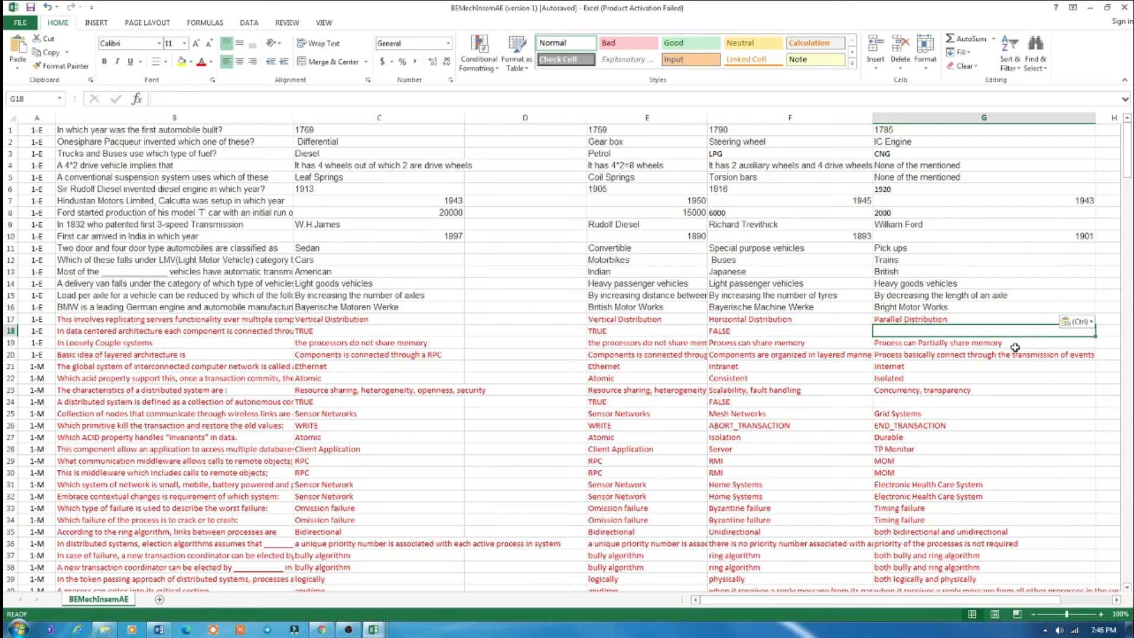
click(1014, 308)
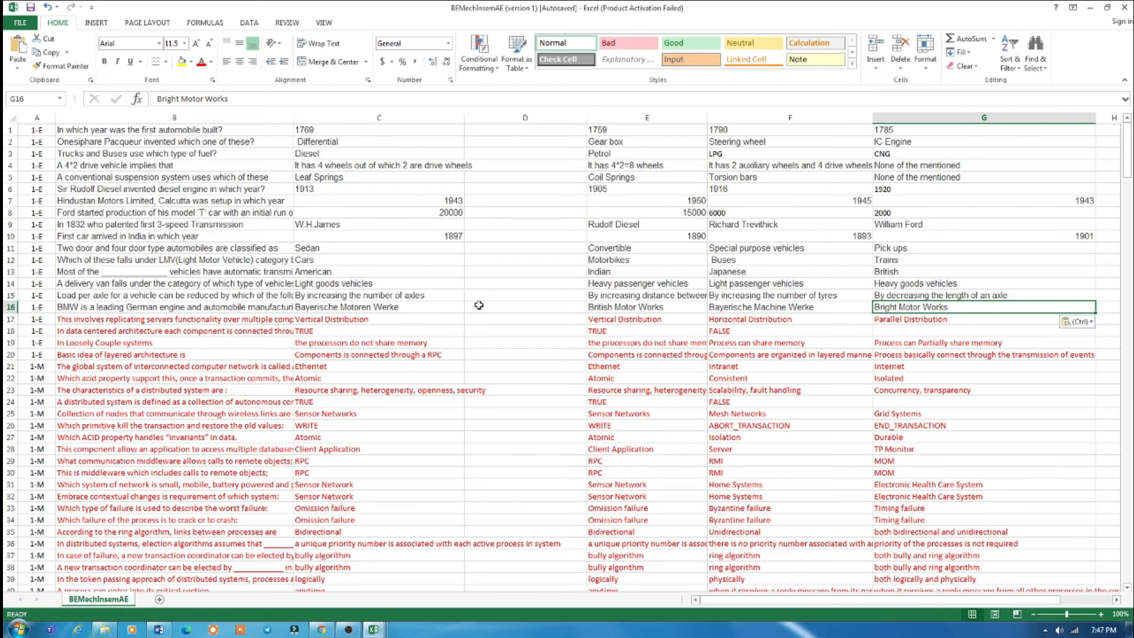
Save the question bank as a CSV (Comma delimited) file named BEMechInsemAE (Autosaved) in the MCQ in AE folder, keeping that format
click(25, 27)
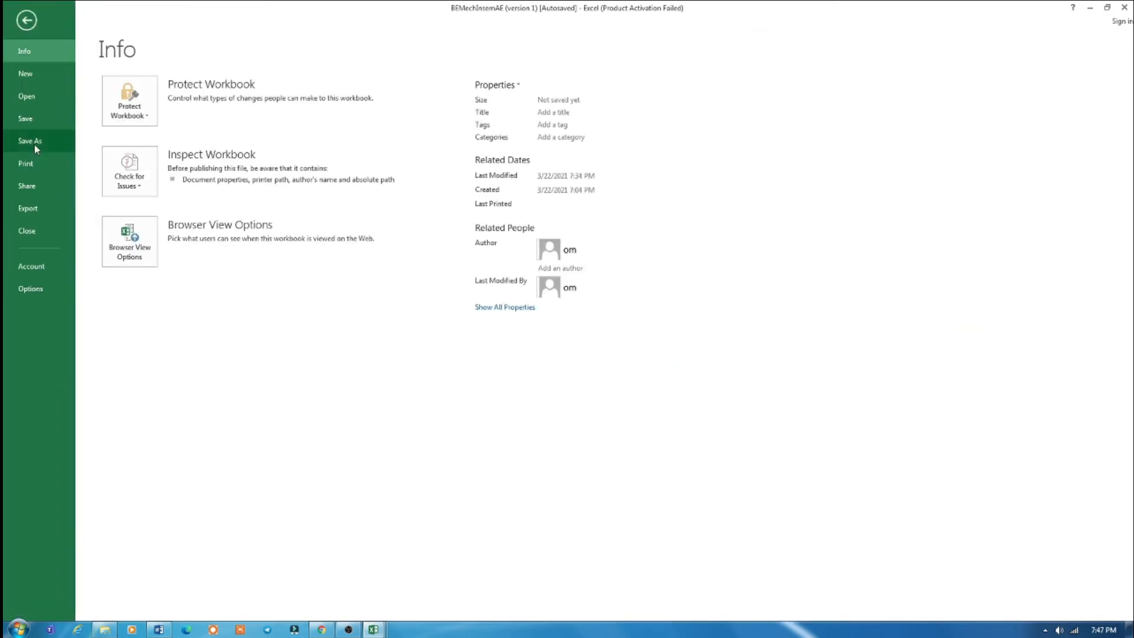
click(34, 145)
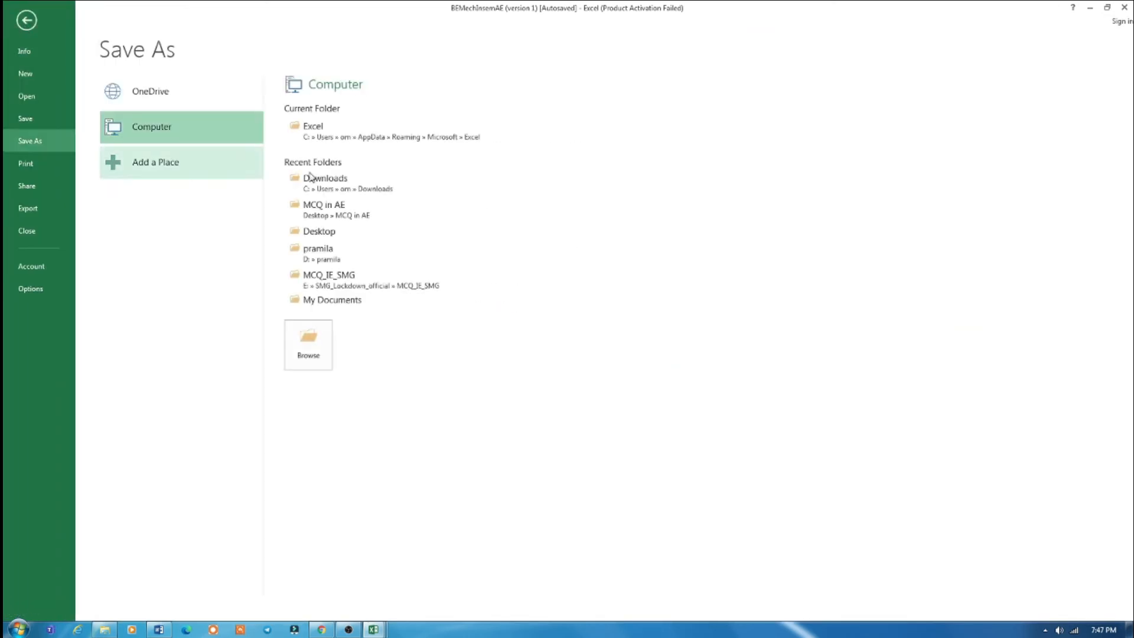
click(353, 216)
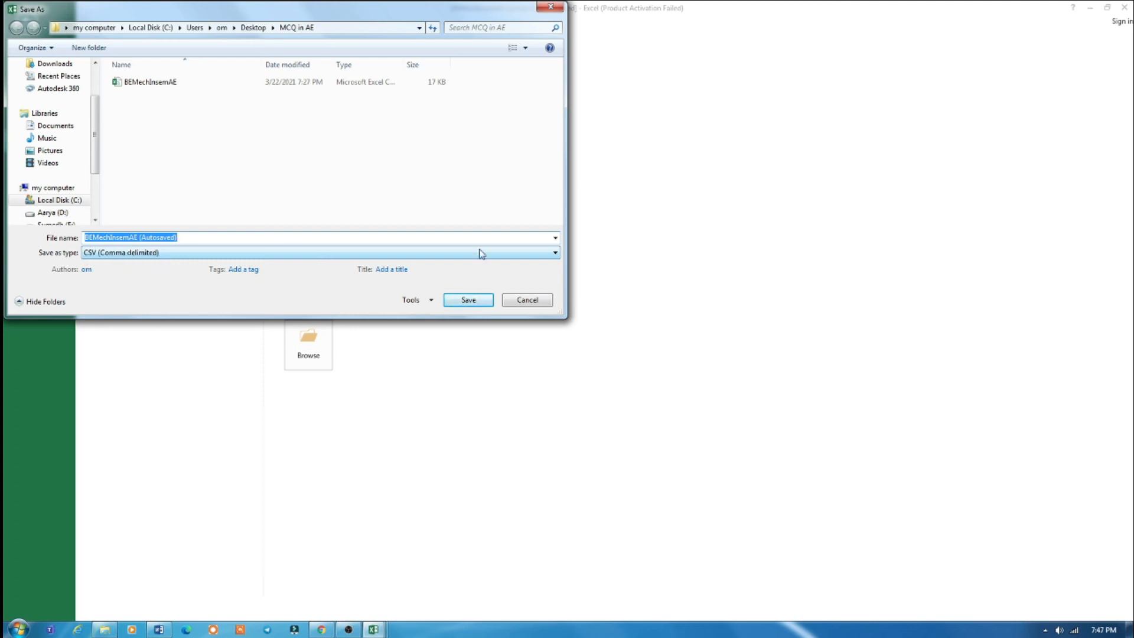
click(511, 256)
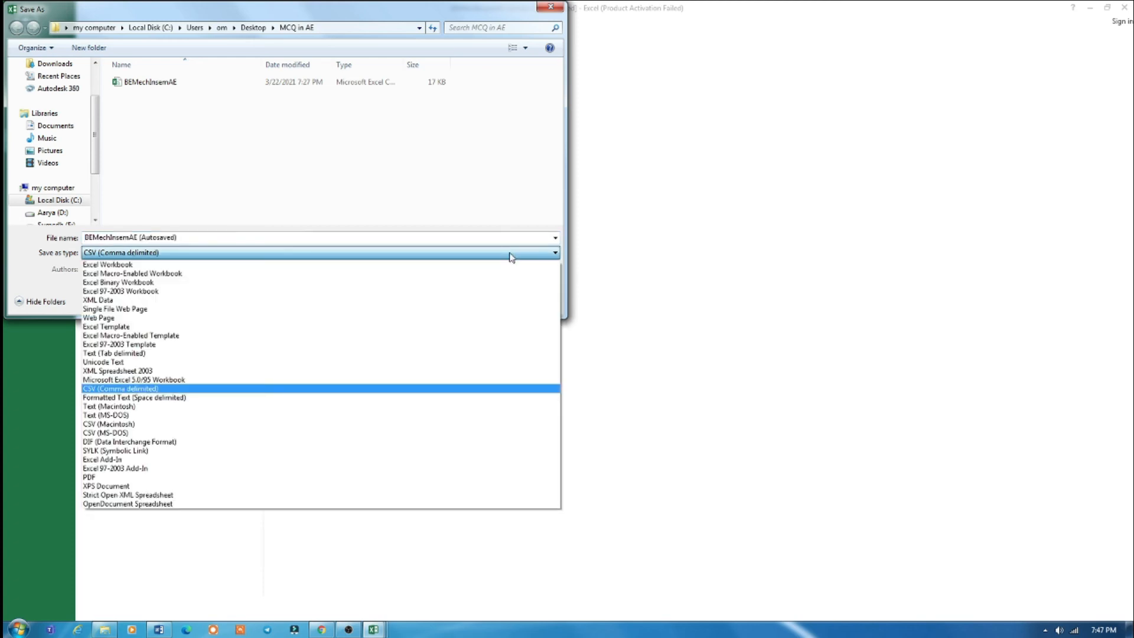
click(510, 254)
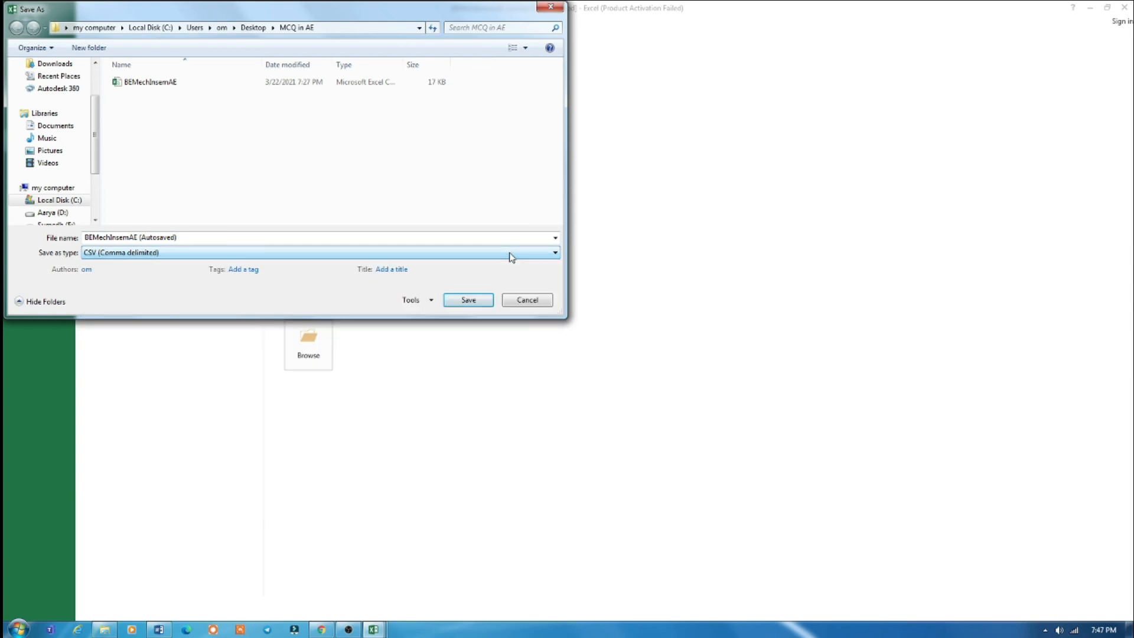
click(467, 302)
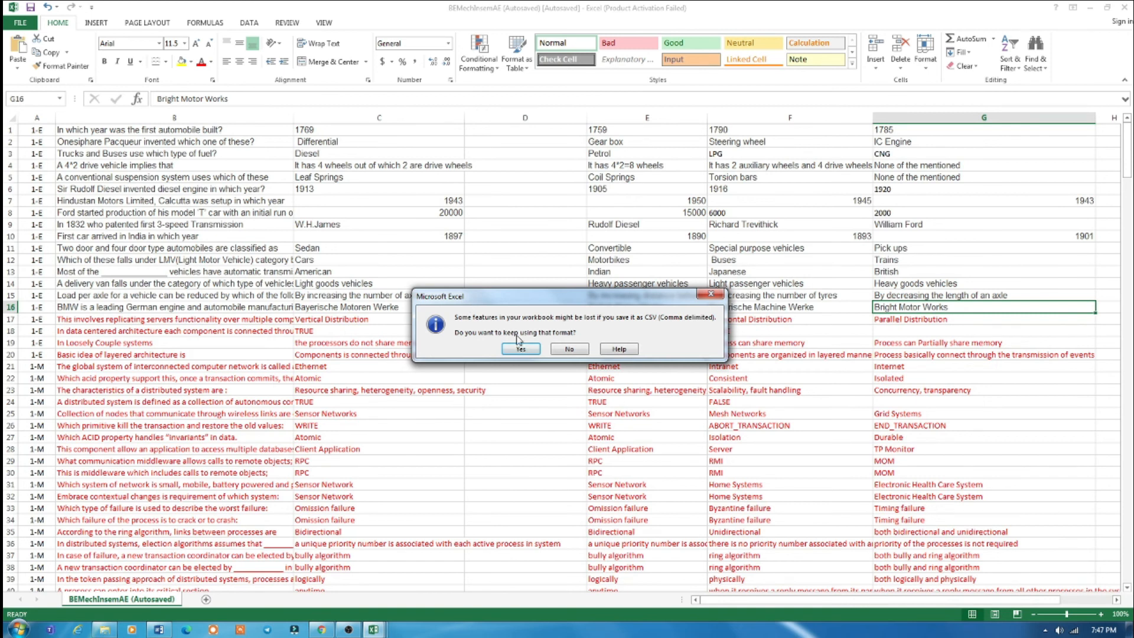
click(527, 352)
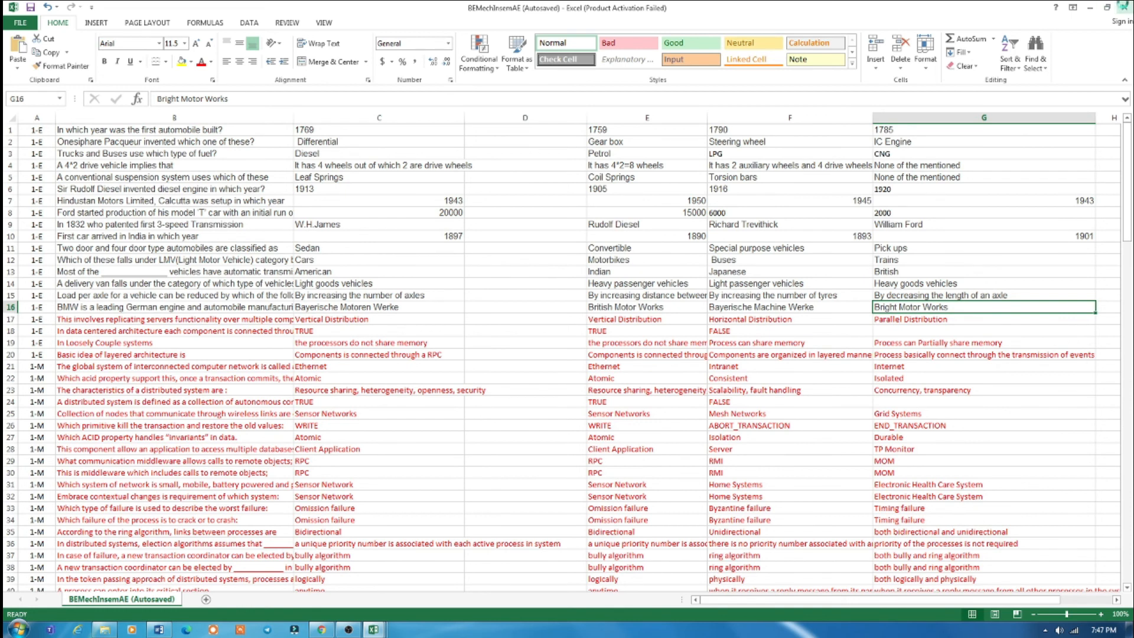
Close the BEMechInsemAE (Autosaved) workbook, saving its changes and keeping the CSV format
click(1124, 8)
click(512, 333)
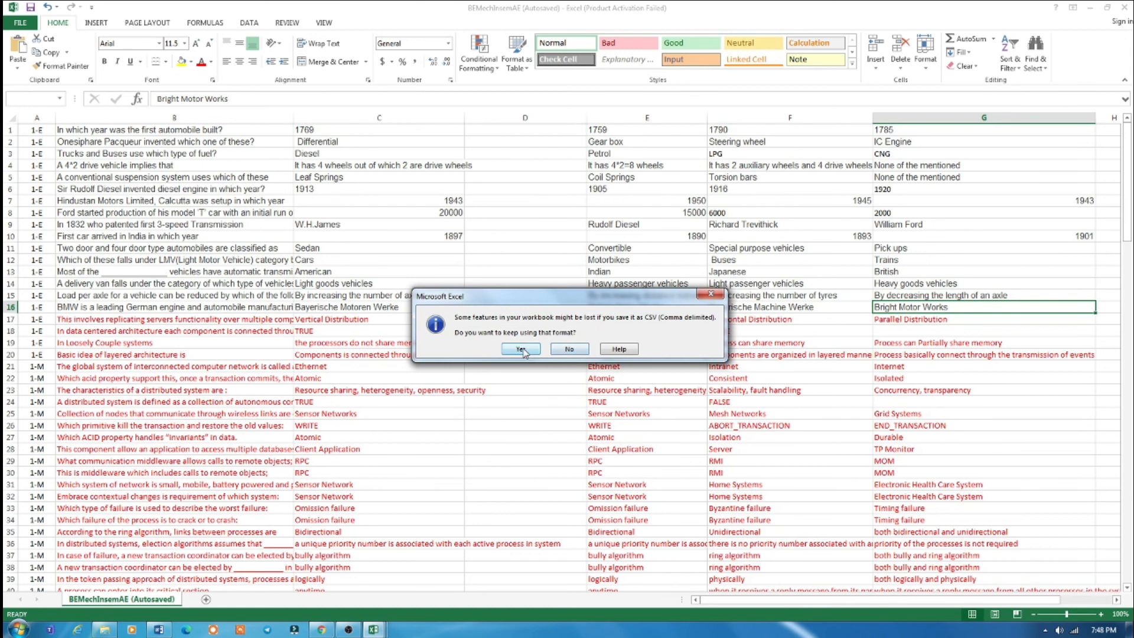
click(521, 349)
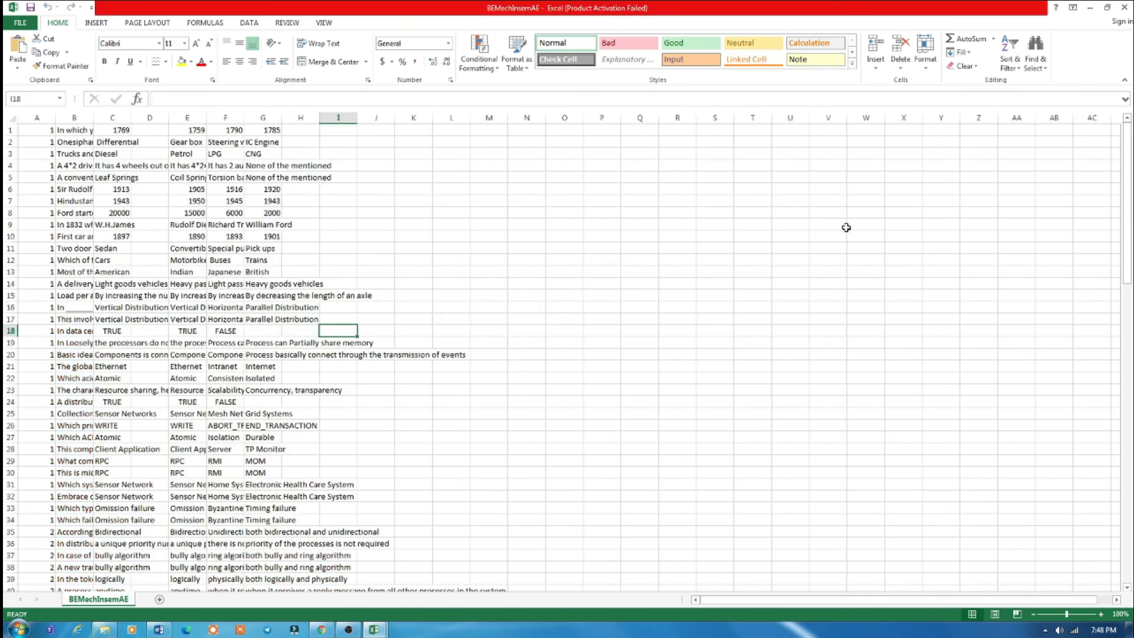
Close the BEMechInsemAE workbook, and close the ds - Levels workbook without saving its changes
click(1124, 7)
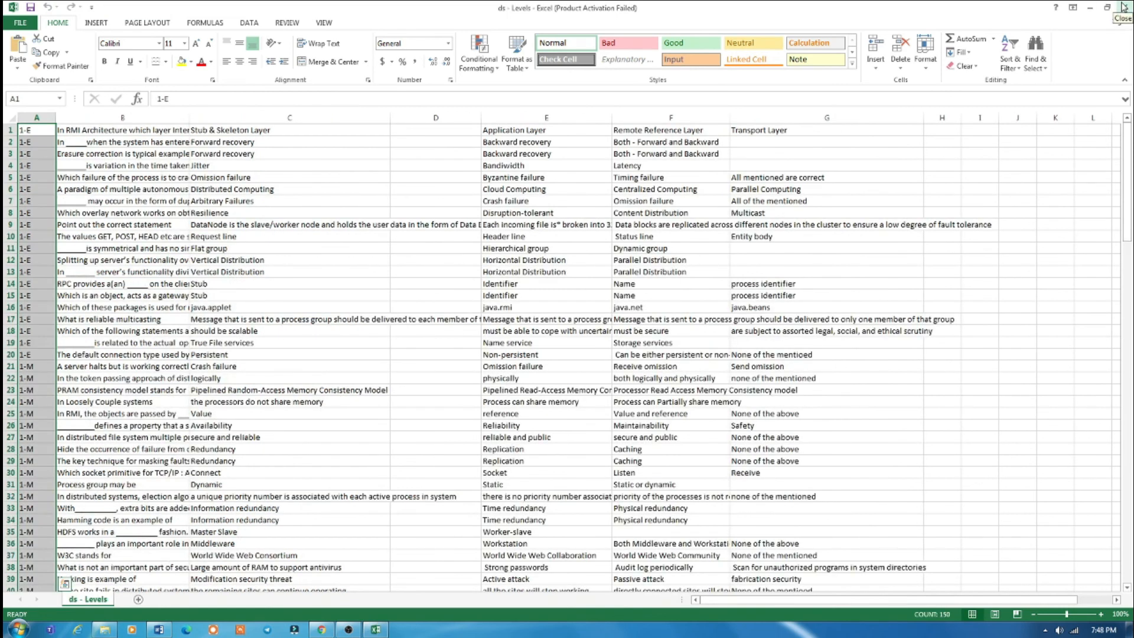
click(1124, 7)
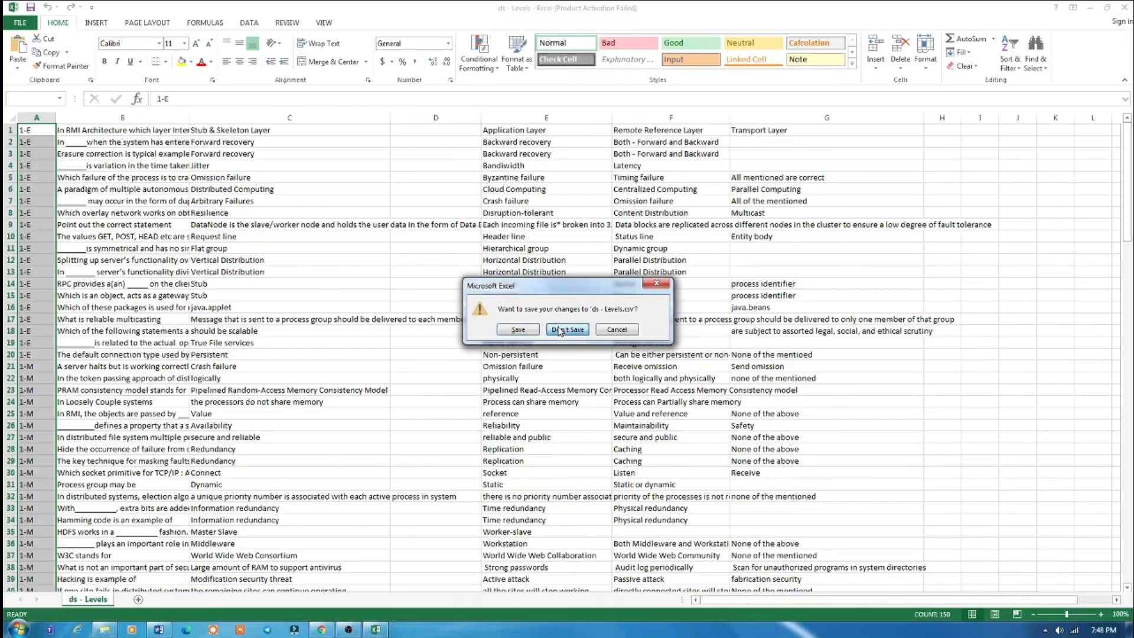
click(560, 331)
click(470, 288)
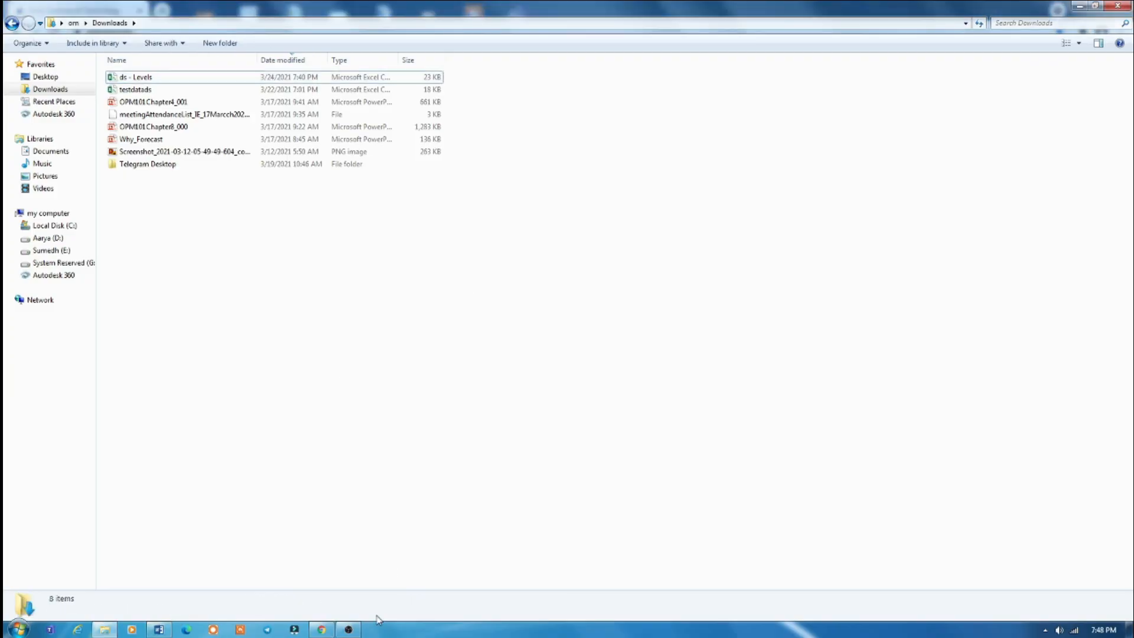
Minimize the browser window to reach the desktop and open the MCQ in AE folder
click(321, 629)
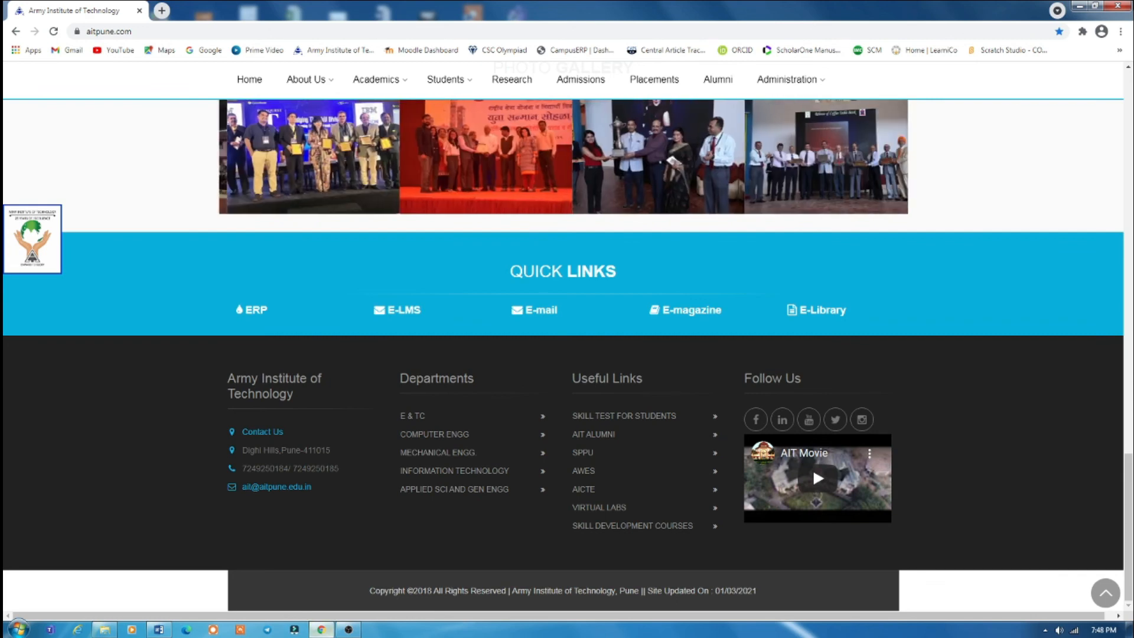
click(1079, 6)
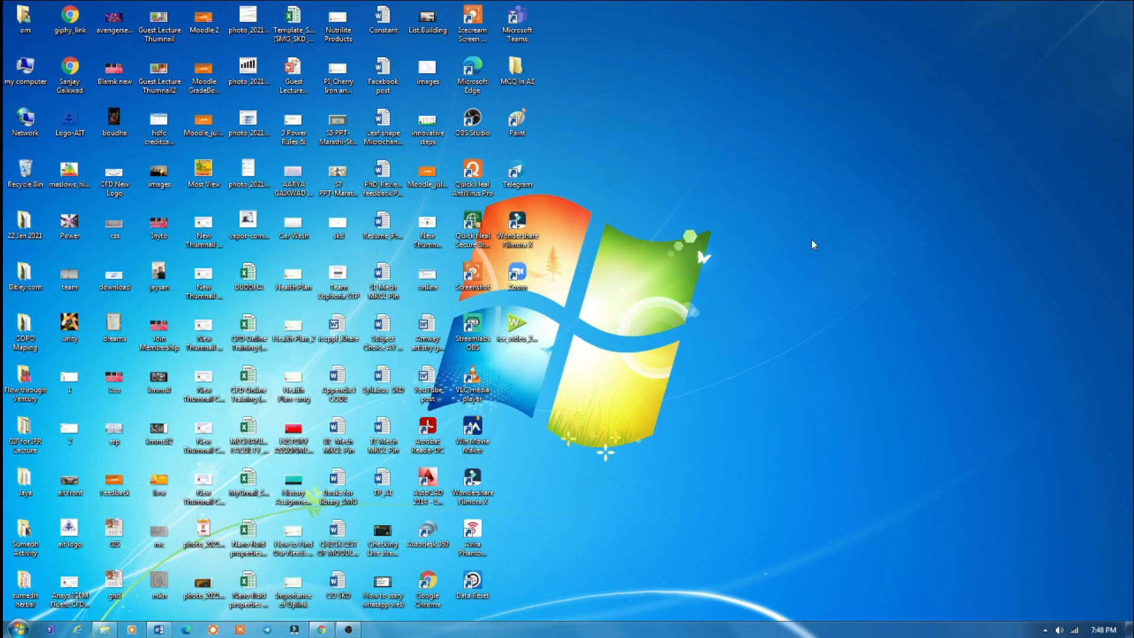
double_click(517, 72)
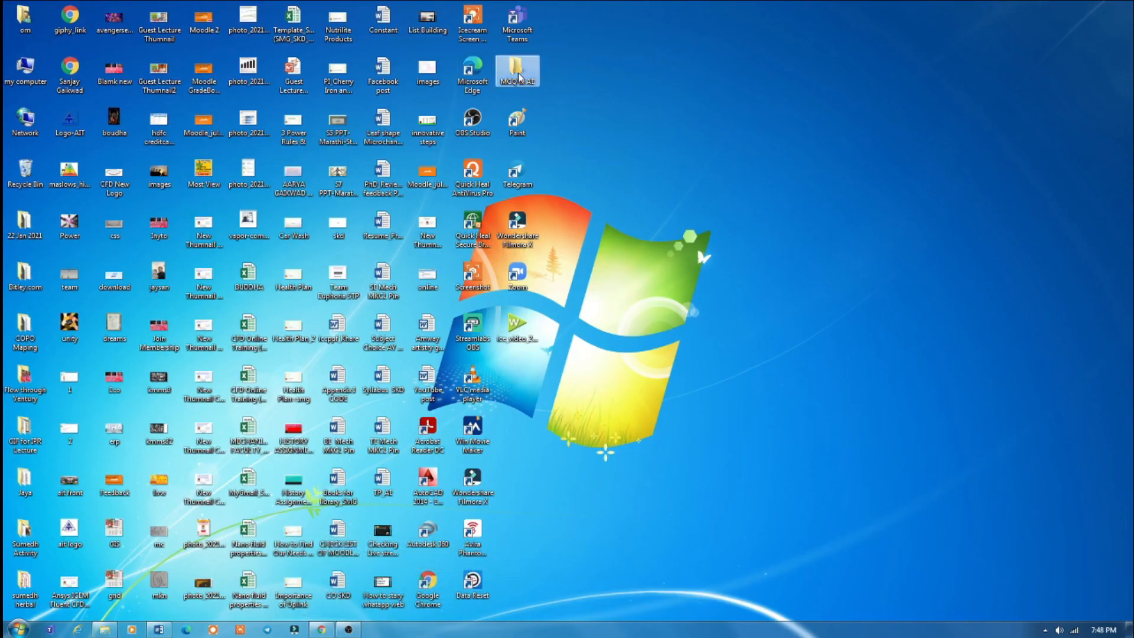